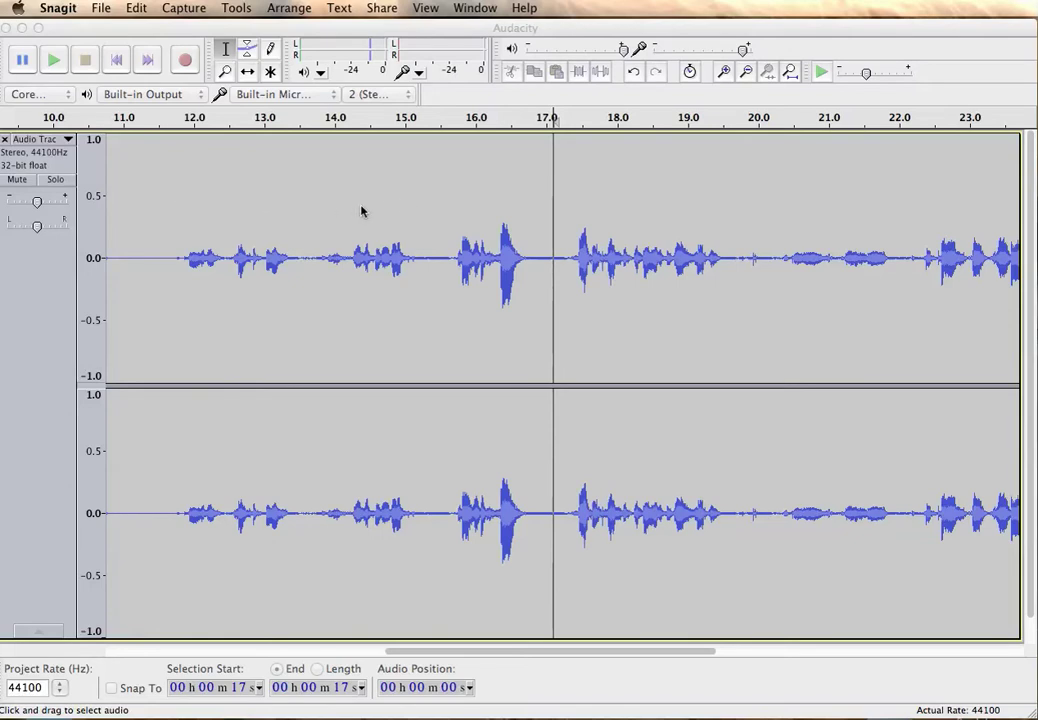
- Examine the waveform around the 17-second cursor at closer and wider time scales
{"action": "left_click", "coordinate": [725, 72]}
{"action": "left_click", "coordinate": [725, 72]}
{"action": "left_click", "coordinate": [725, 72]}
{"action": "left_click", "coordinate": [725, 72]}
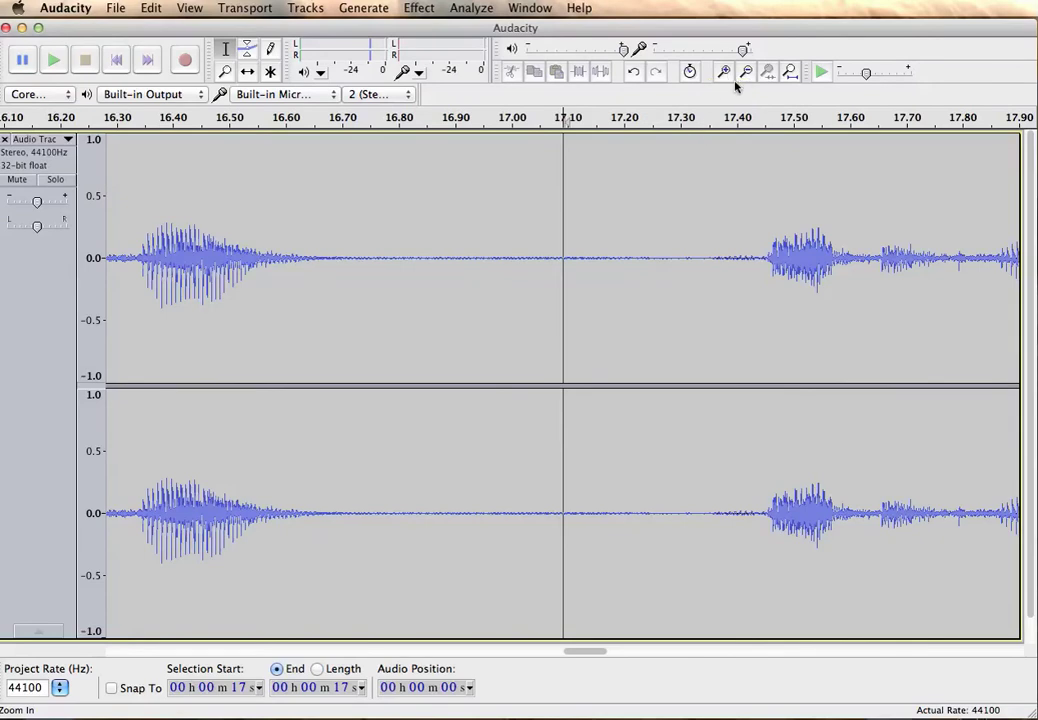
{"action": "left_click", "coordinate": [748, 72]}
{"action": "left_click", "coordinate": [748, 72]}
{"action": "left_click", "coordinate": [748, 72]}
{"action": "left_click", "coordinate": [748, 72]}
{"action": "left_click", "coordinate": [748, 72]}
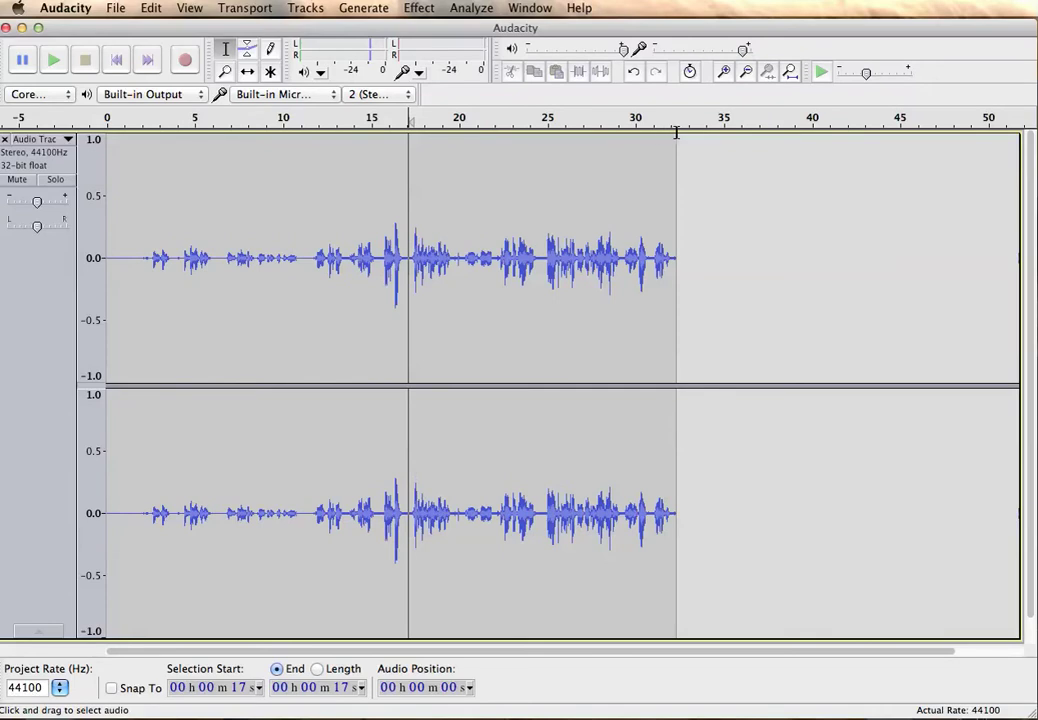
{"action": "left_click", "coordinate": [726, 73]}
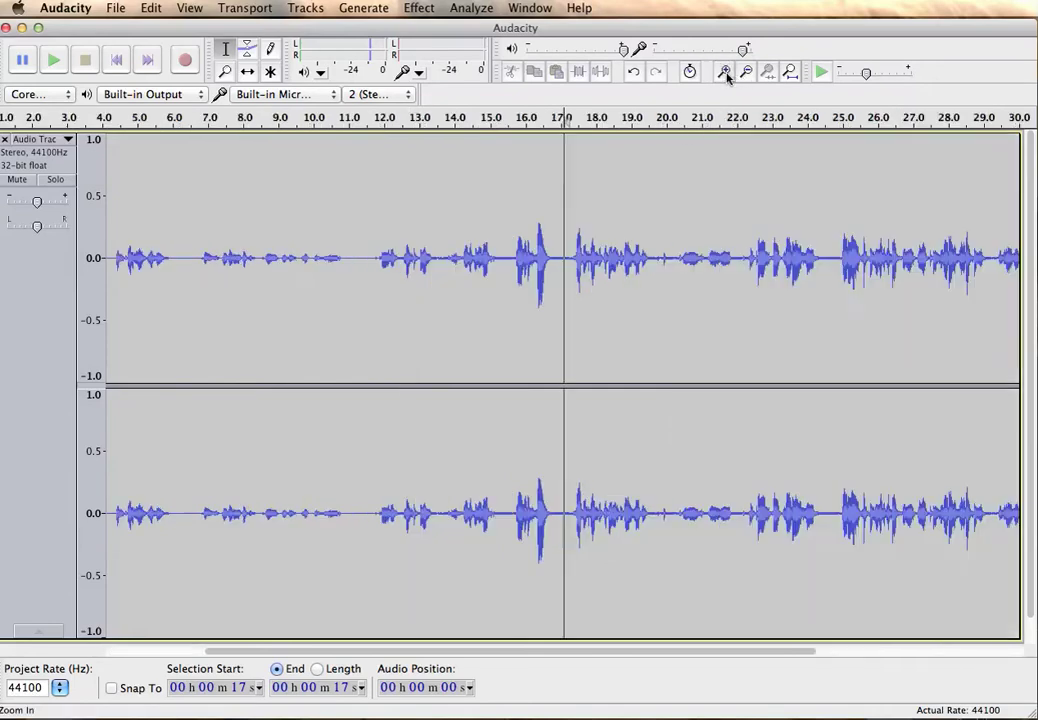
{"action": "left_click", "coordinate": [726, 73]}
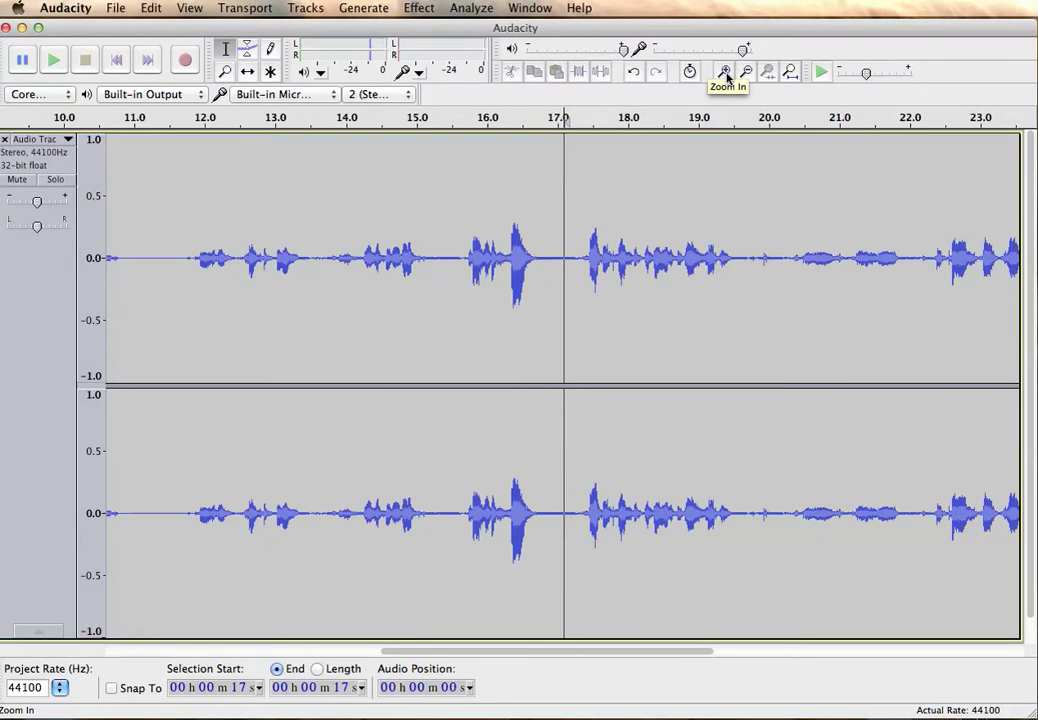
{"action": "left_click", "coordinate": [726, 73]}
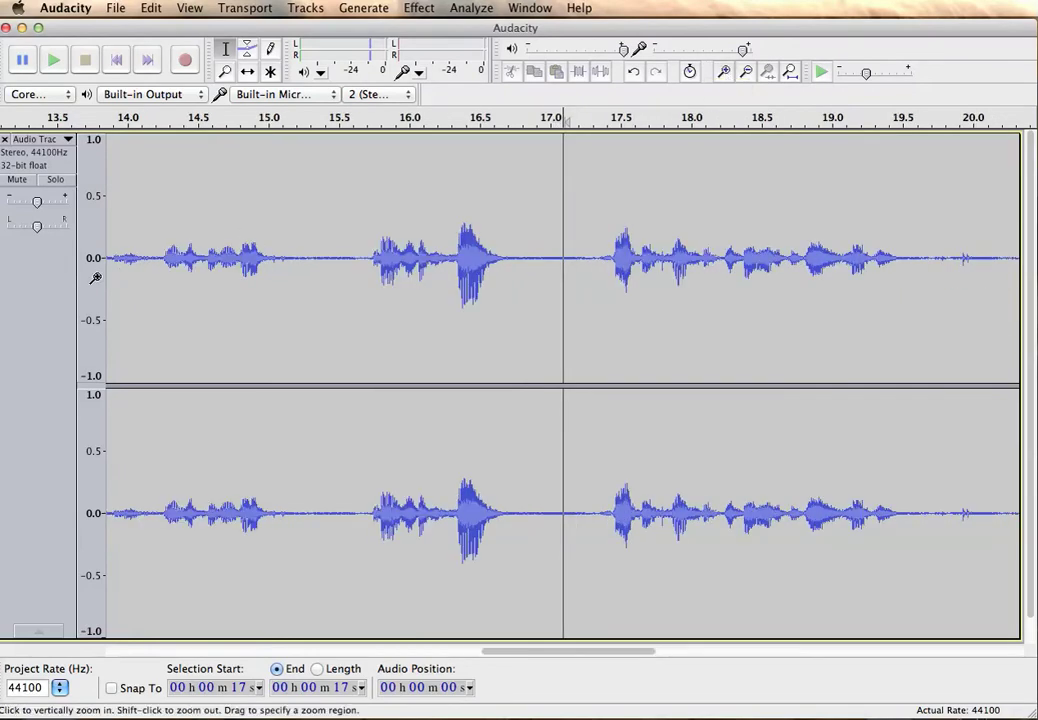
{"action": "left_click", "coordinate": [90, 295]}
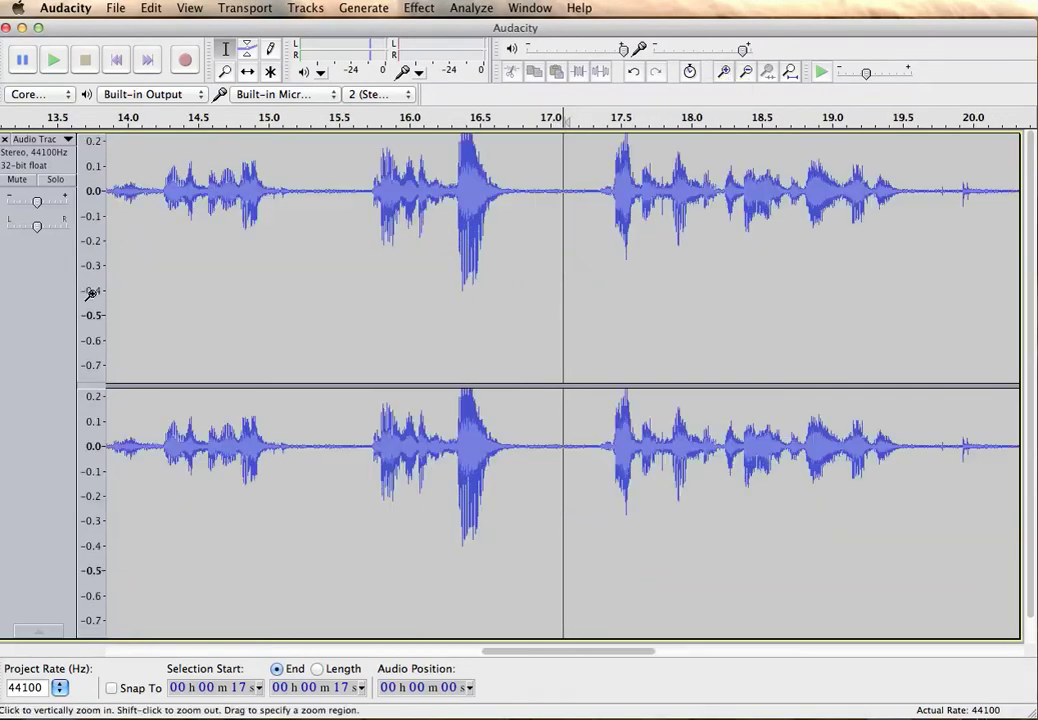
{"action": "left_click", "coordinate": [96, 379]}
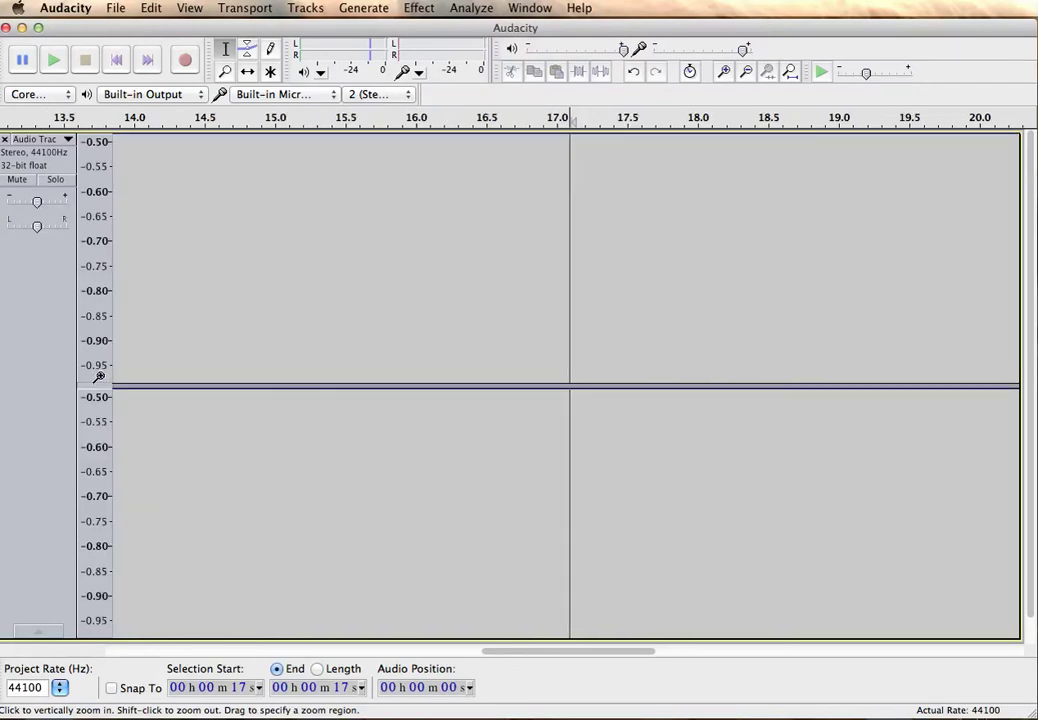
{"action": "left_click", "coordinate": [97, 360], "text": "shift"}
{"action": "left_click", "coordinate": [99, 356], "text": "shift"}
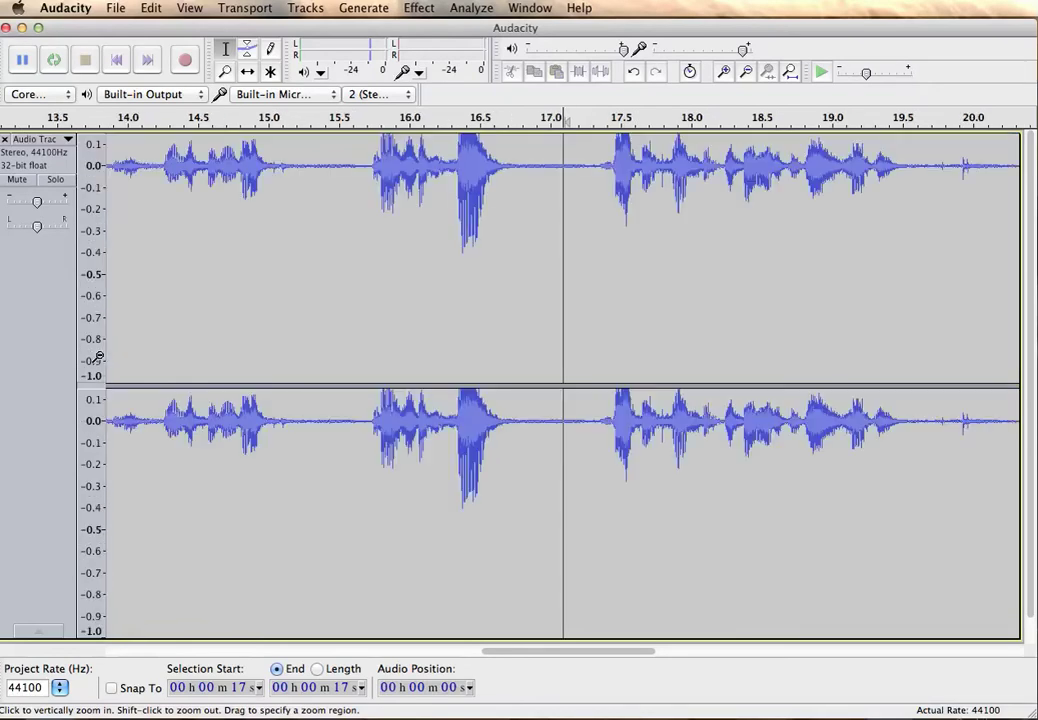
{"action": "left_click", "coordinate": [82, 300], "text": "shift"}
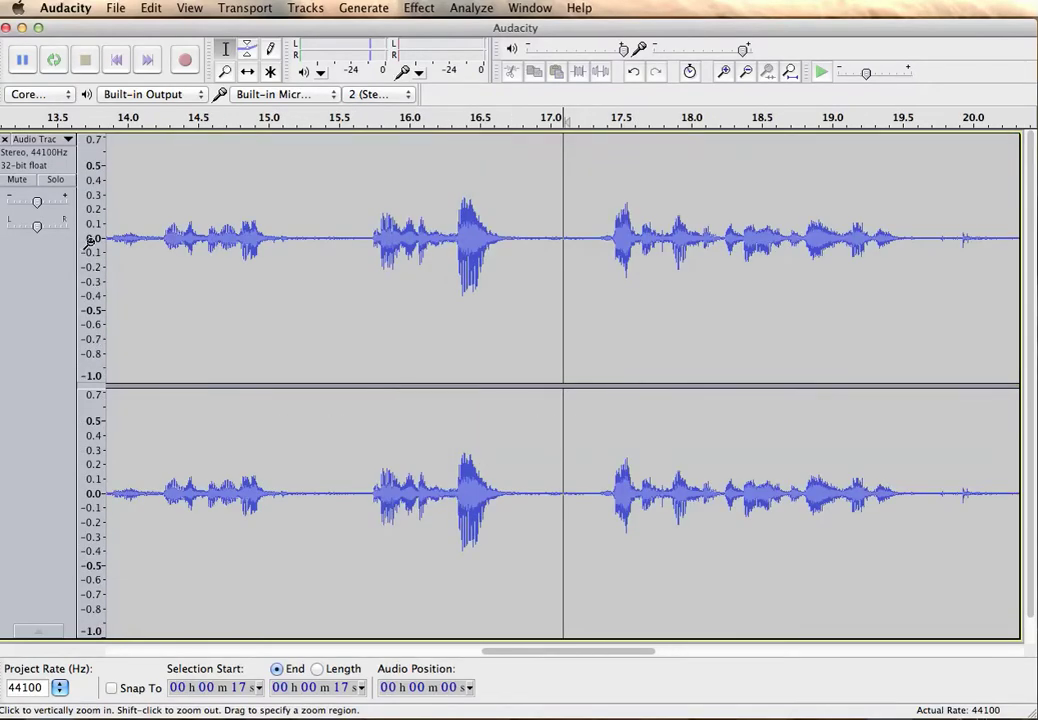
{"action": "left_click", "coordinate": [90, 243], "text": "shift"}
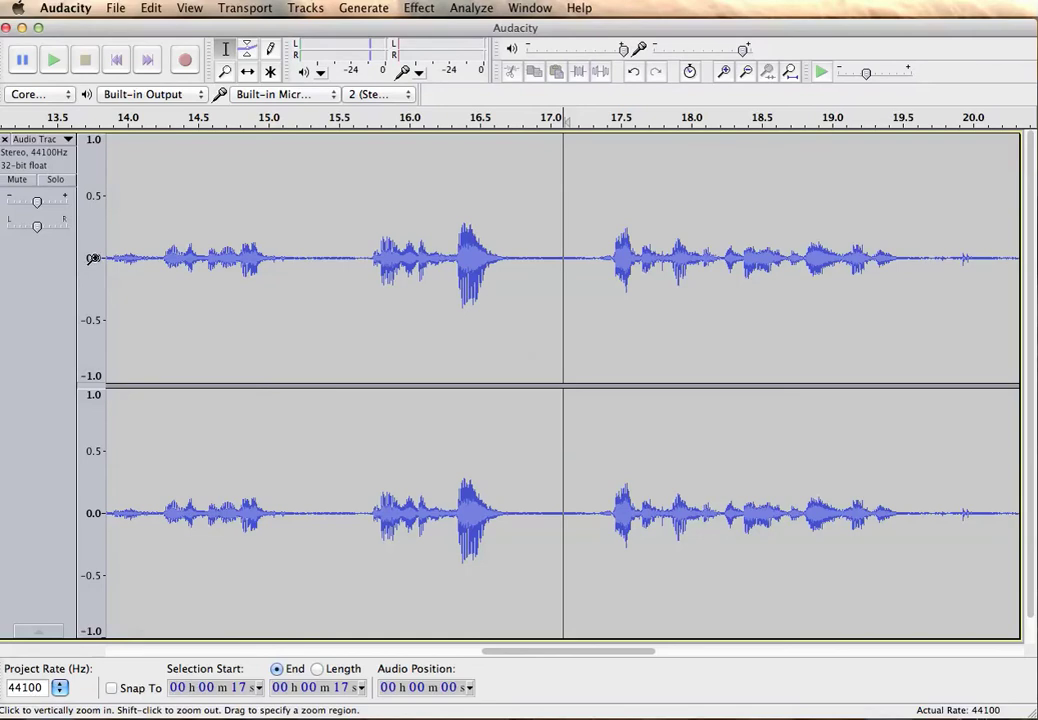
- Magnify the track's amplitude scale around the zero line to about ±0.05 to examine the background noise between the spoken phrases
{"action": "left_click", "coordinate": [92, 258]}
{"action": "left_click", "coordinate": [92, 260]}
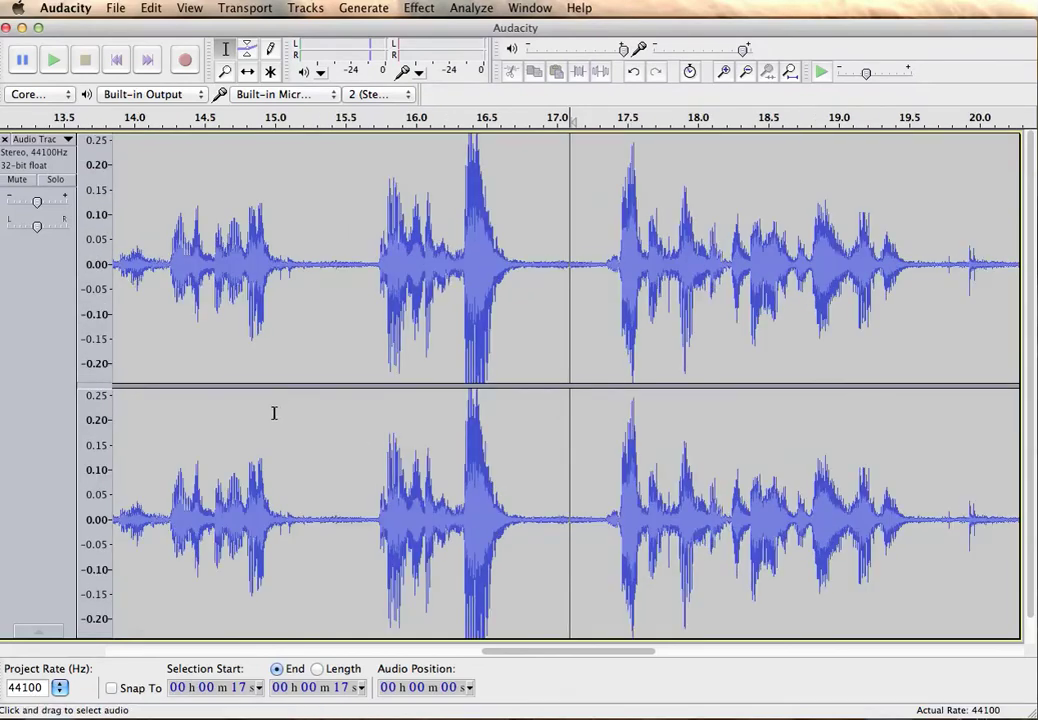
{"action": "left_click", "coordinate": [95, 262]}
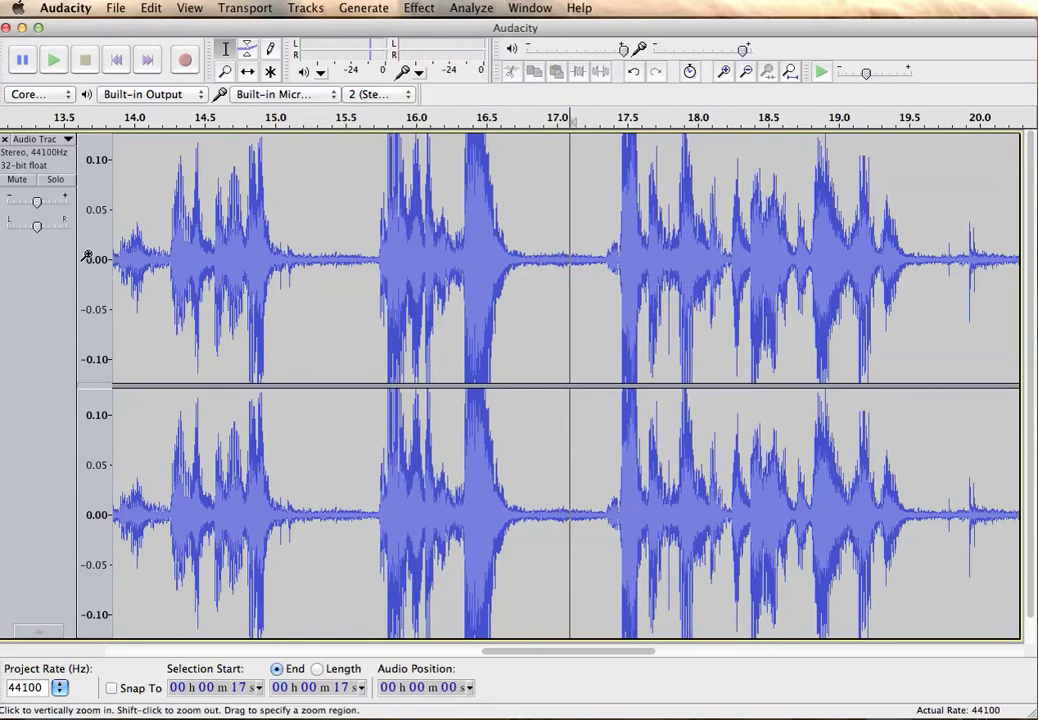
{"action": "left_click", "coordinate": [90, 260]}
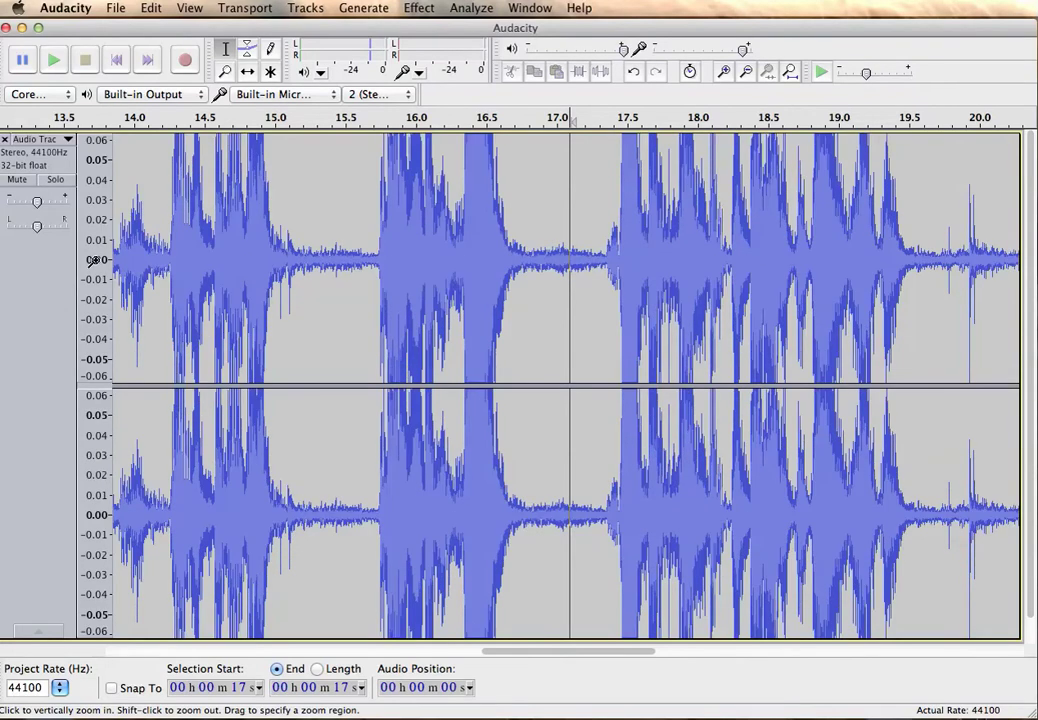
{"action": "left_click", "coordinate": [92, 260]}
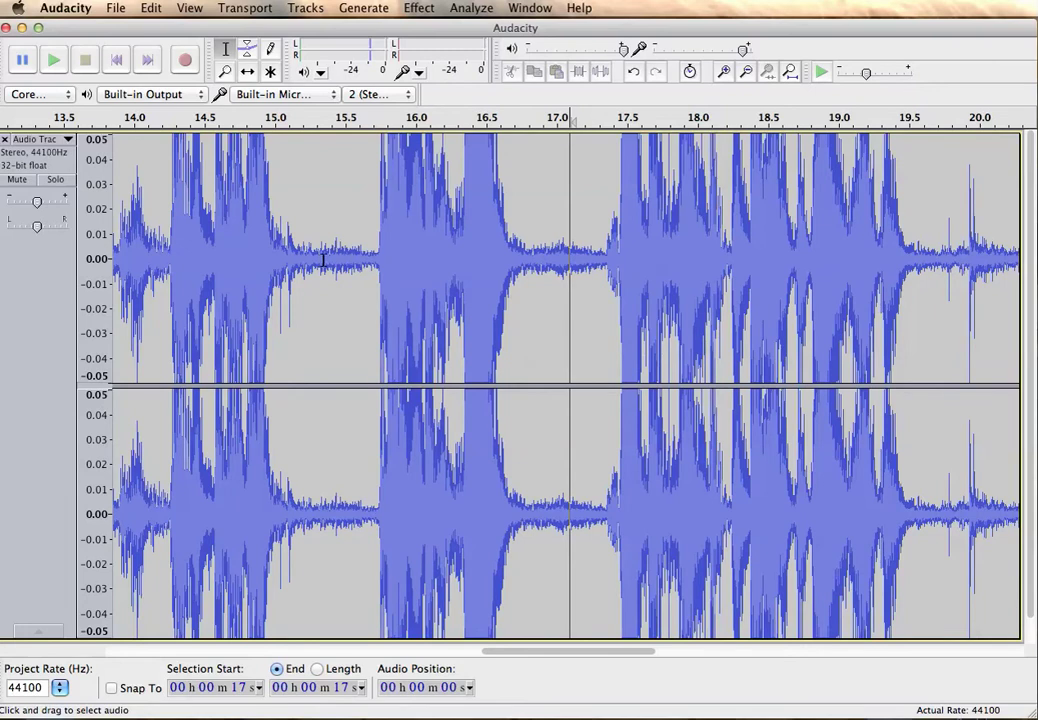
{"action": "left_click", "coordinate": [90, 260], "text": "shift"}
{"action": "left_click", "coordinate": [90, 260], "text": "shift"}
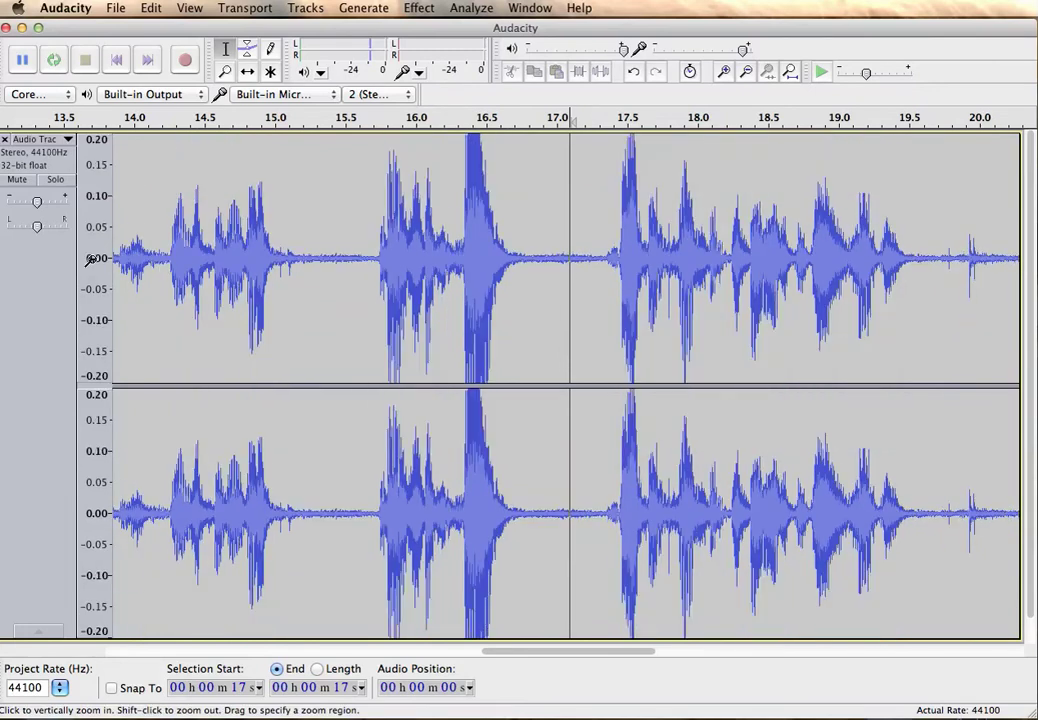
{"action": "left_click", "coordinate": [90, 260], "text": "shift"}
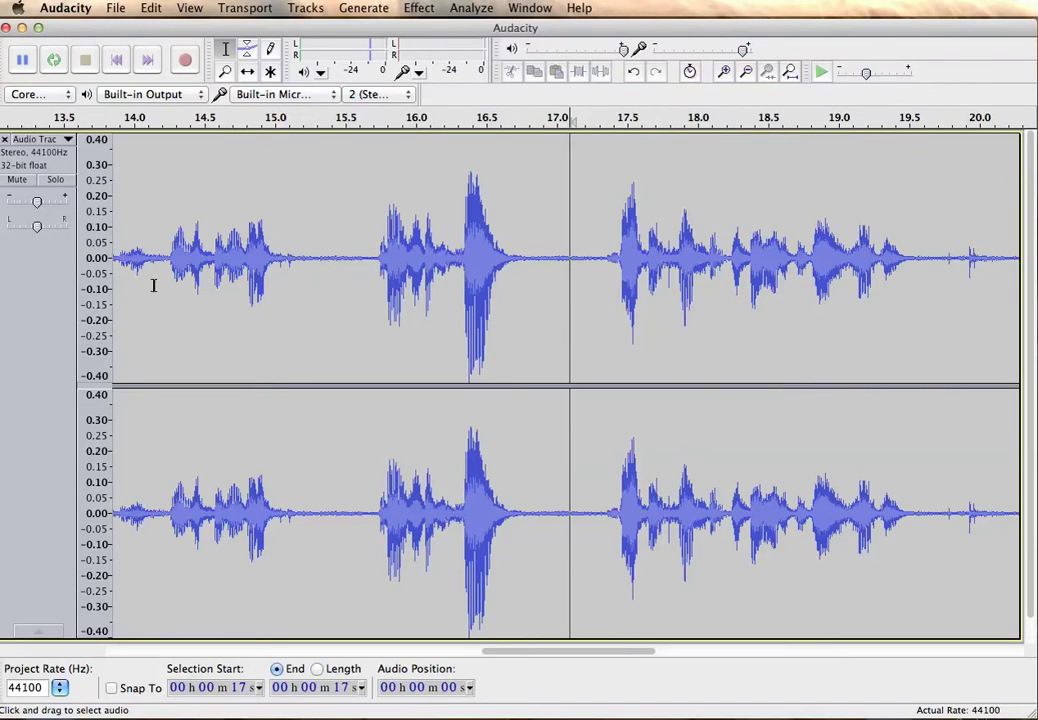
{"action": "left_click", "coordinate": [88, 259]}
{"action": "left_click", "coordinate": [93, 256]}
{"action": "left_click", "coordinate": [96, 258]}
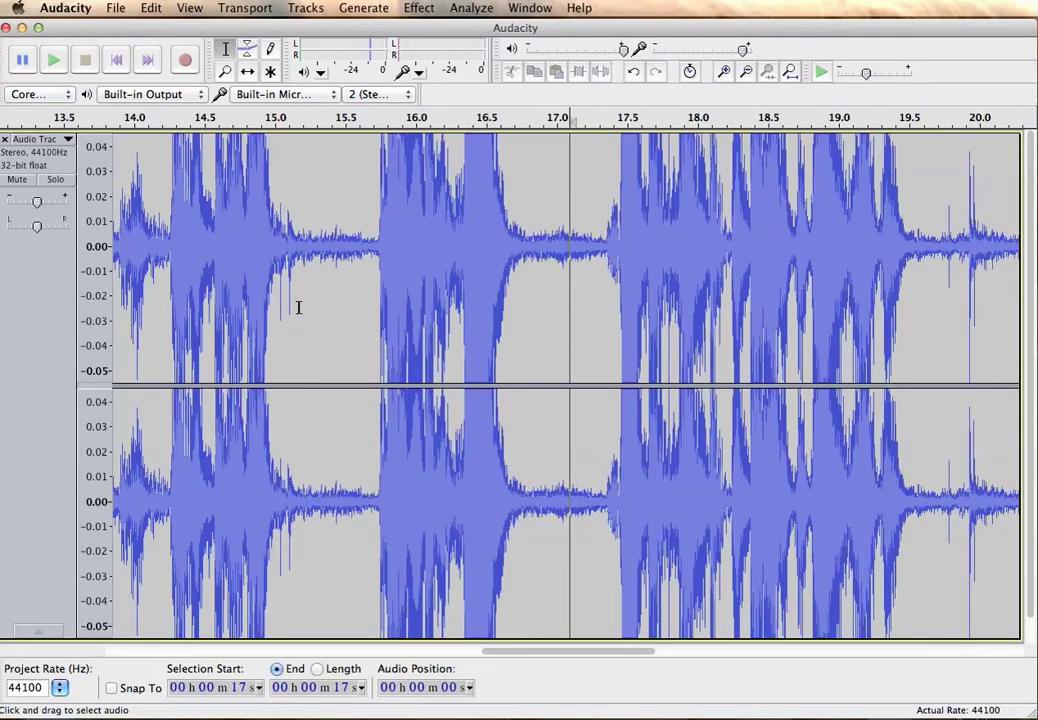
- Listen to the recording from the 17-second cursor, and again from about 15.1 seconds
{"action": "left_click", "coordinate": [56, 62]}
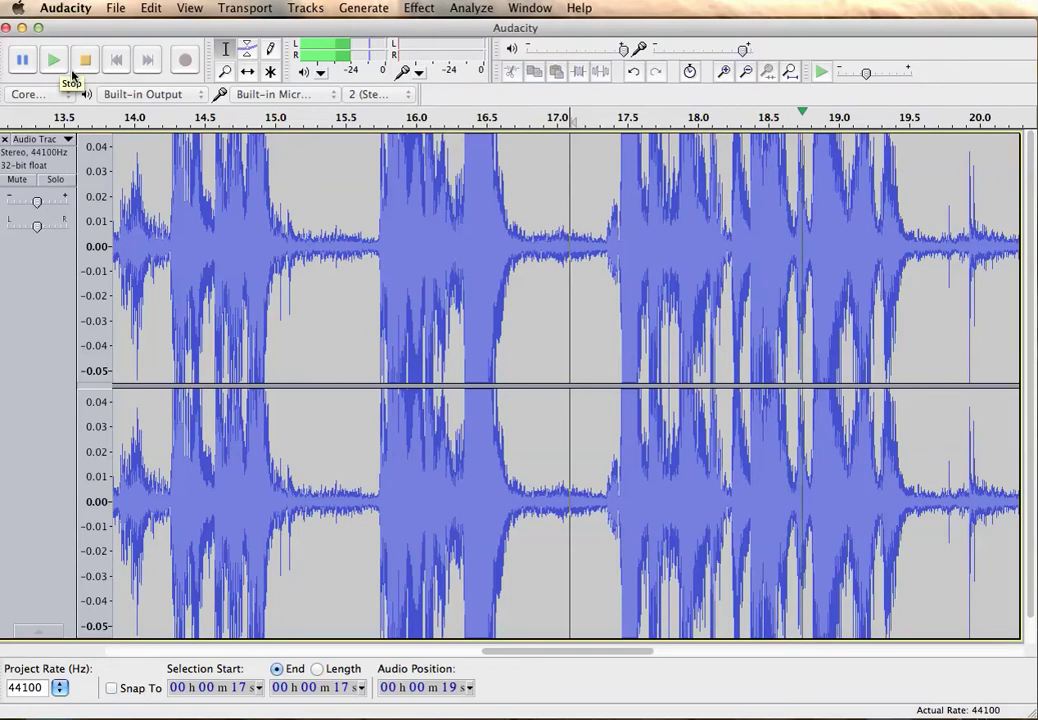
{"action": "left_click", "coordinate": [22, 60]}
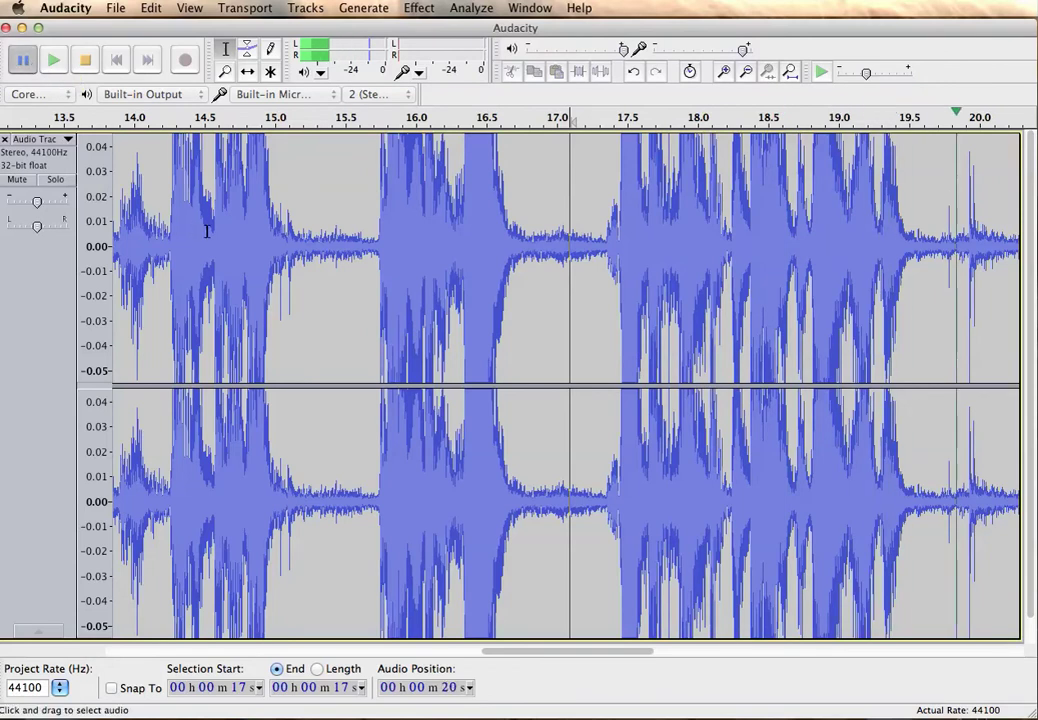
{"action": "left_click", "coordinate": [292, 238]}
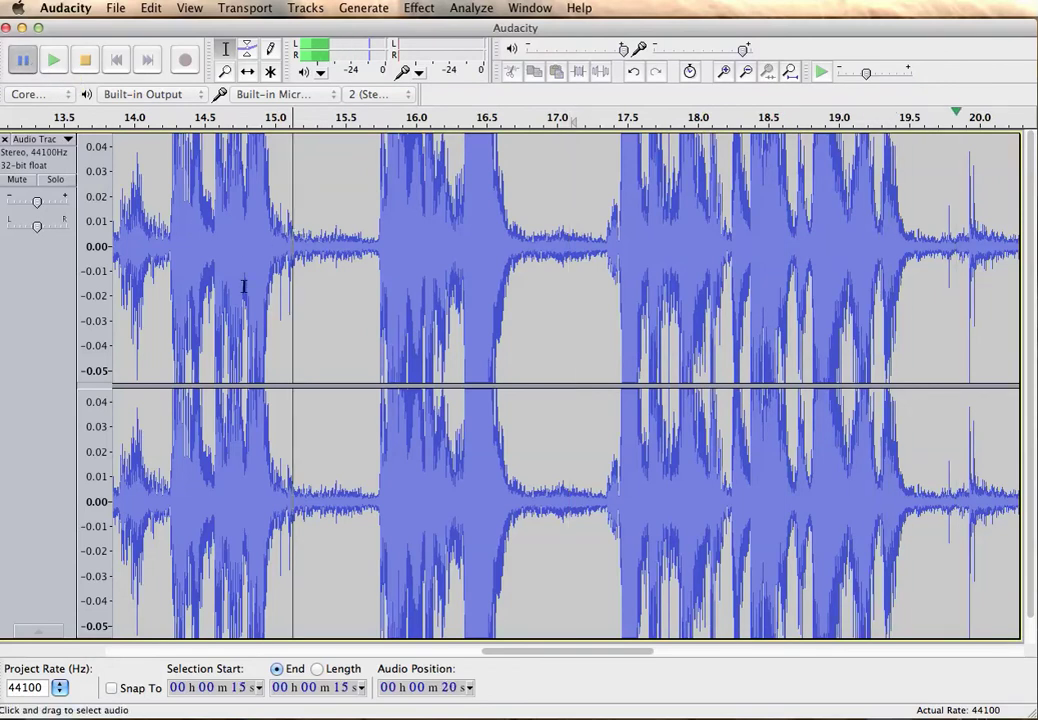
{"action": "key", "text": "space"}
{"action": "key", "text": "space"}
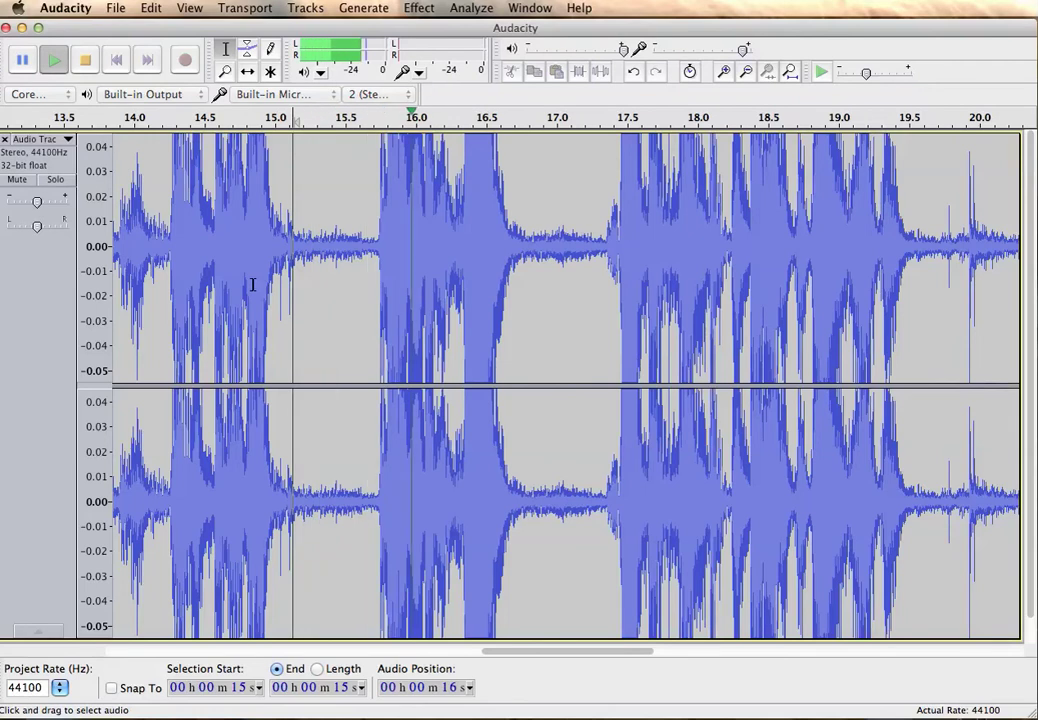
{"action": "key", "text": "space"}
- Select the quiet gap from about 15.2 to 15.7 seconds and play it back to hear the background noise
{"action": "left_click", "coordinate": [300, 240]}
{"action": "left_click_drag", "start_coordinate": [300, 240], "coordinate": [370, 240]}
{"action": "key", "text": "space"}
{"action": "key", "text": "space"}
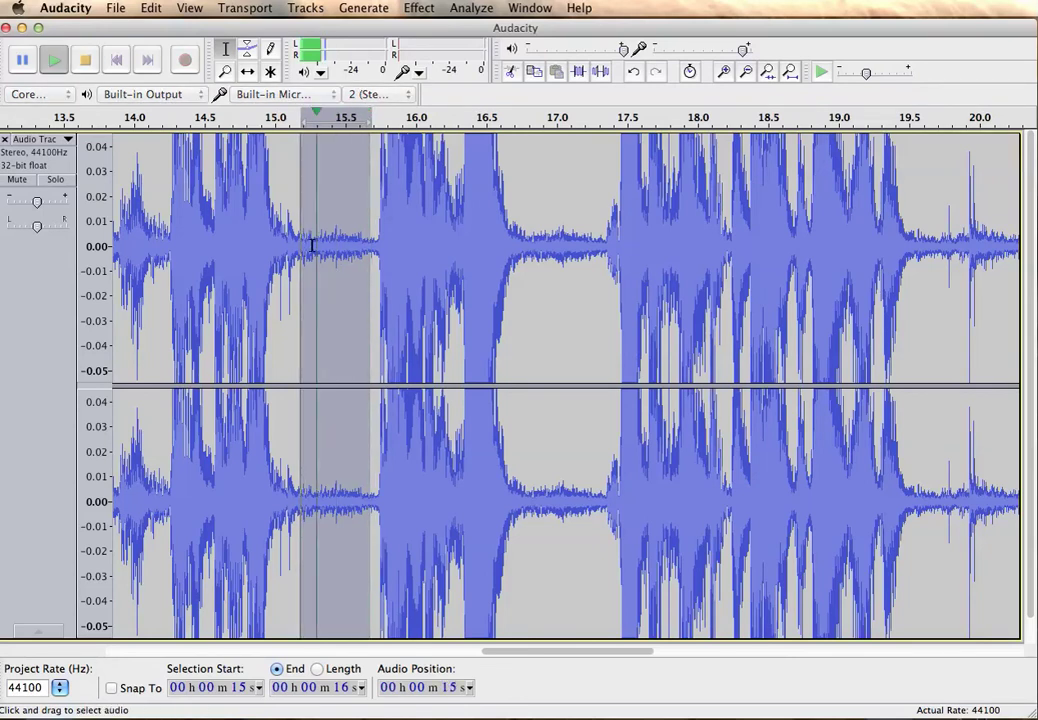
{"action": "key", "text": "space"}
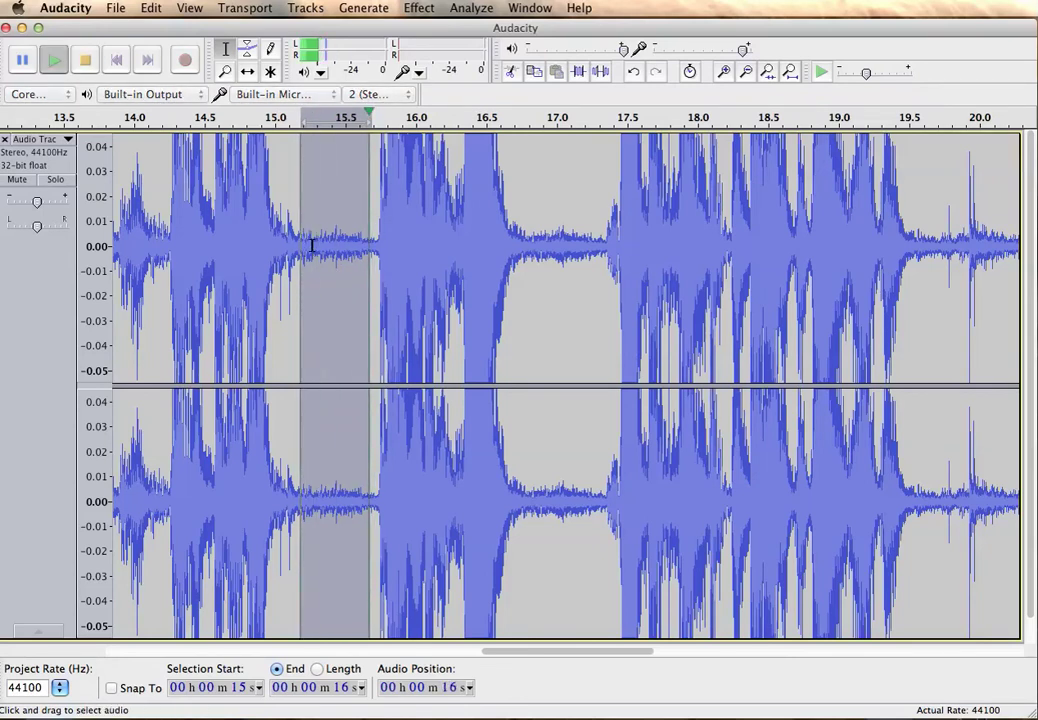
{"action": "key", "text": "space"}
- Select the audio from about 16.5 to 16.9 seconds and play it back
{"action": "left_click", "coordinate": [487, 245]}
{"action": "left_click", "coordinate": [544, 248], "text": "shift"}
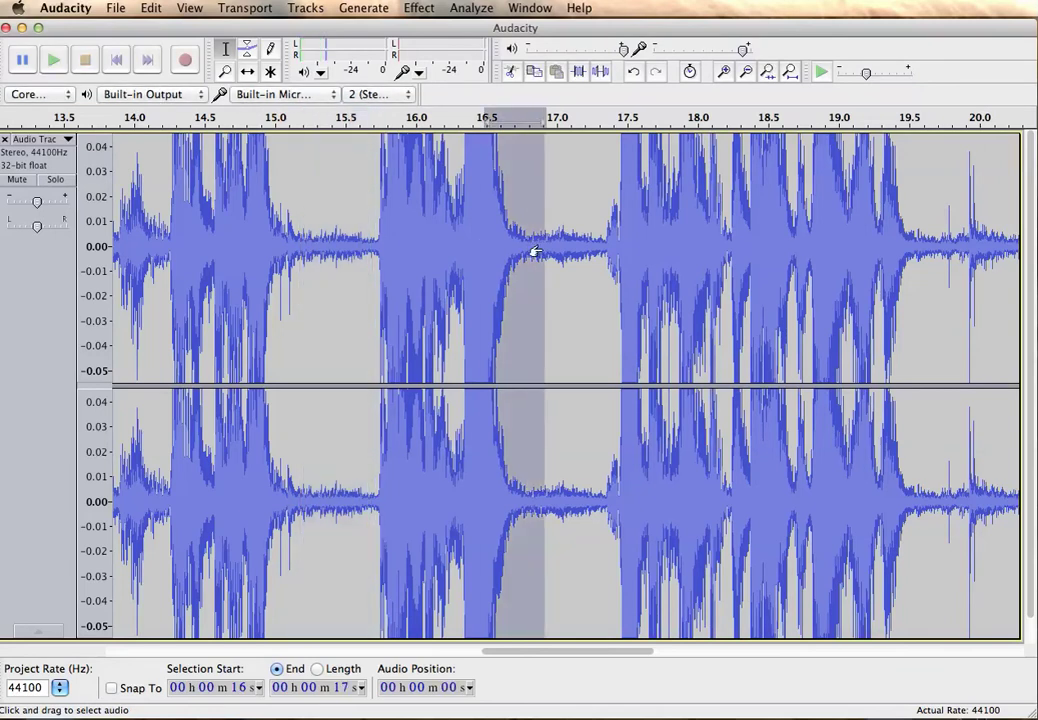
{"action": "key", "text": "space"}
{"action": "key", "text": "space"}
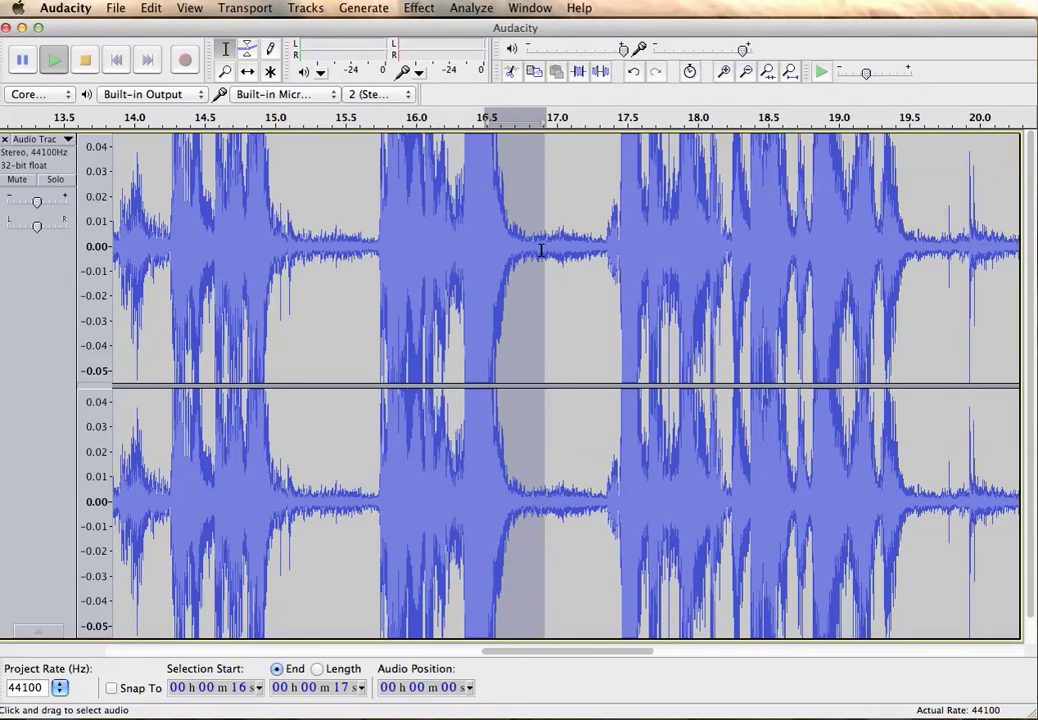
{"action": "key", "text": "space"}
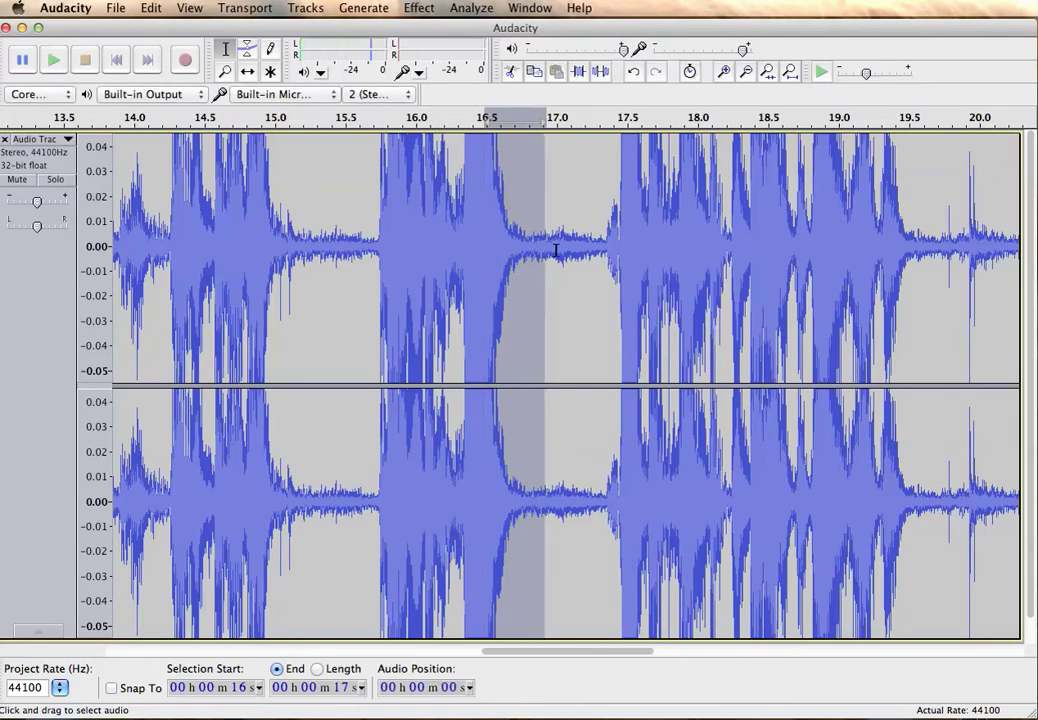
- Delete the section of the quiet gap from about 15.25 to 15.5 seconds
{"action": "left_click", "coordinate": [557, 250]}
{"action": "left_click_drag", "start_coordinate": [310, 238], "coordinate": [348, 237]}
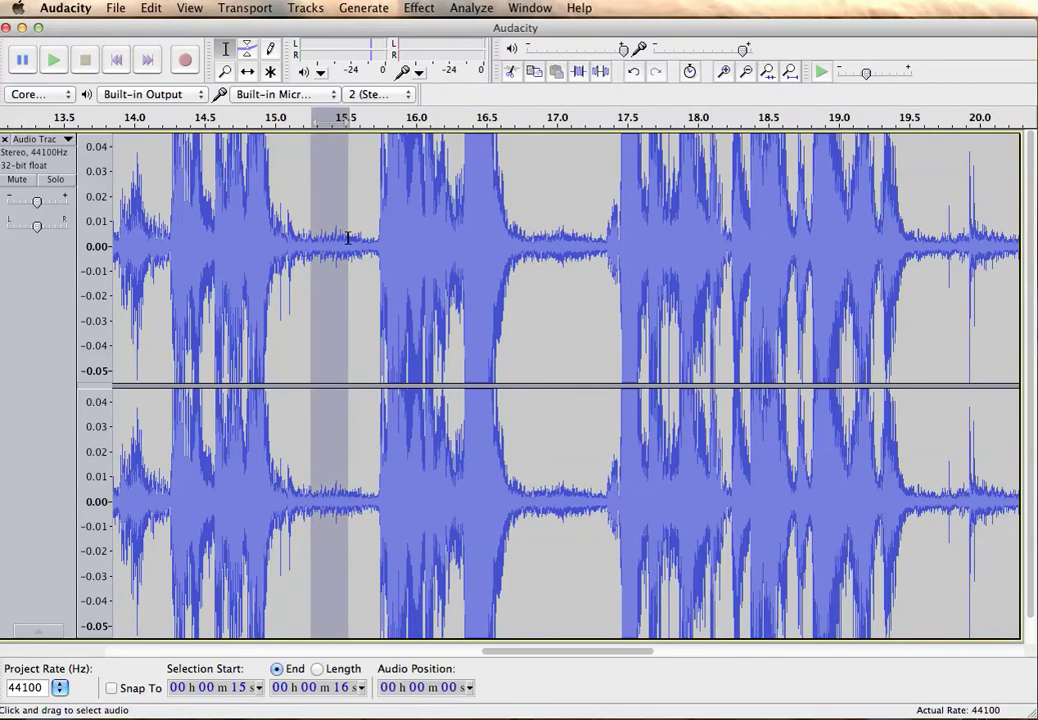
{"action": "key", "text": "Delete"}
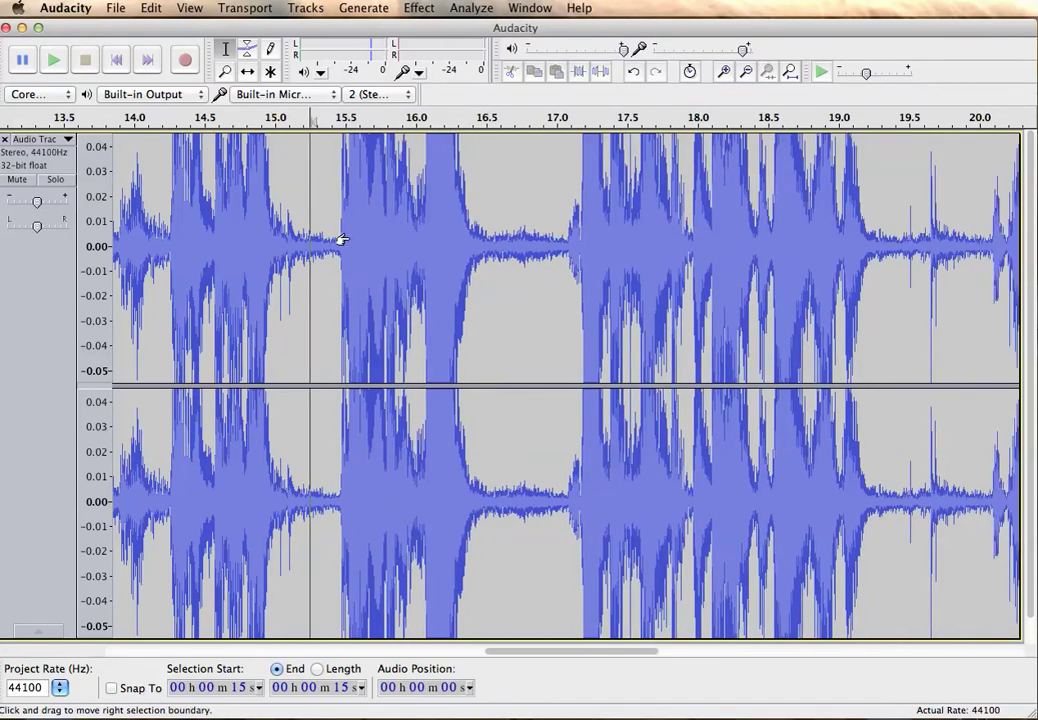
- Delete the short piece of audio from about 13.85 to 13.95 seconds
{"action": "scroll", "coordinate": [341, 240], "scroll_direction": "down", "scroll_amount": 1}
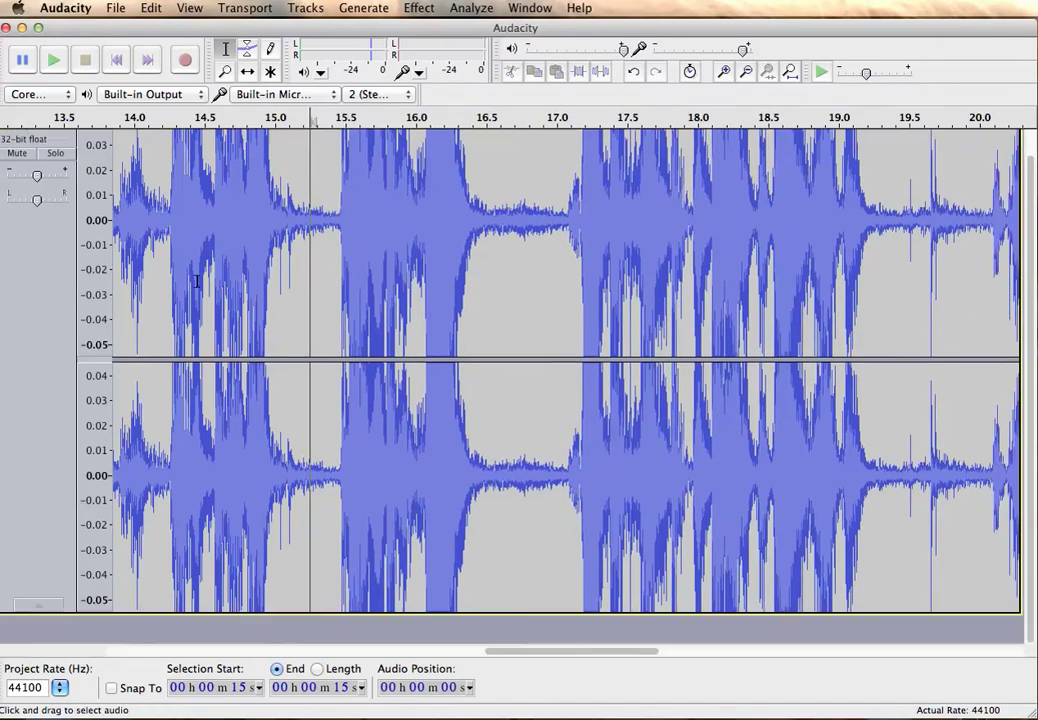
{"action": "left_click", "coordinate": [128, 245]}
{"action": "scroll", "coordinate": [125, 246], "scroll_direction": "up", "scroll_amount": 1}
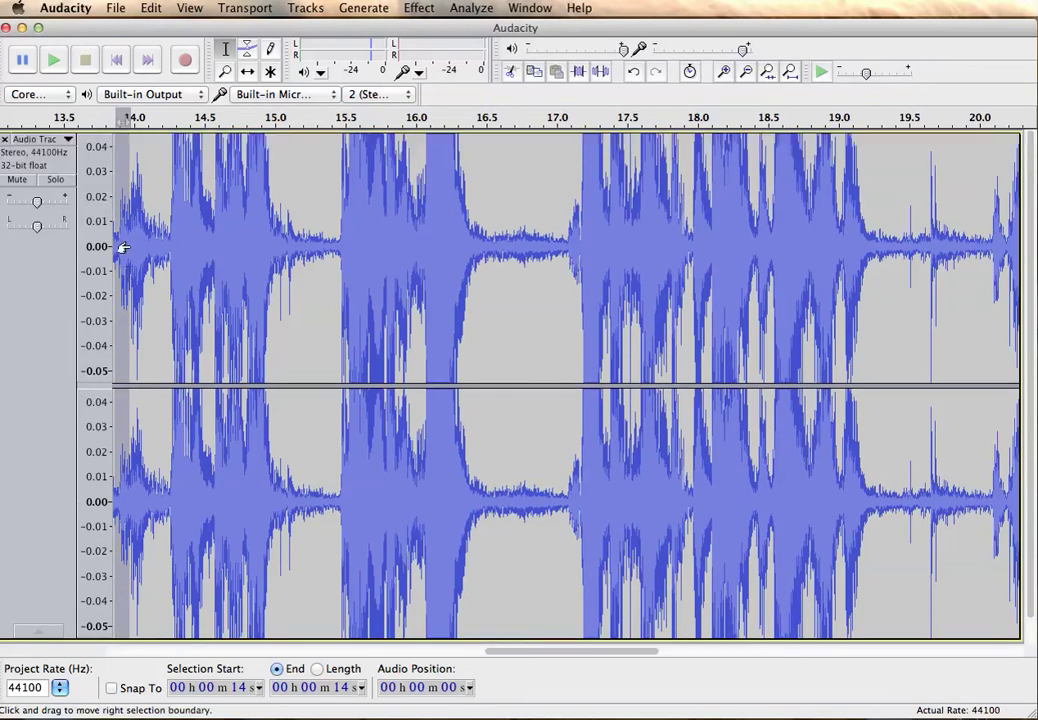
{"action": "key", "text": "Delete"}
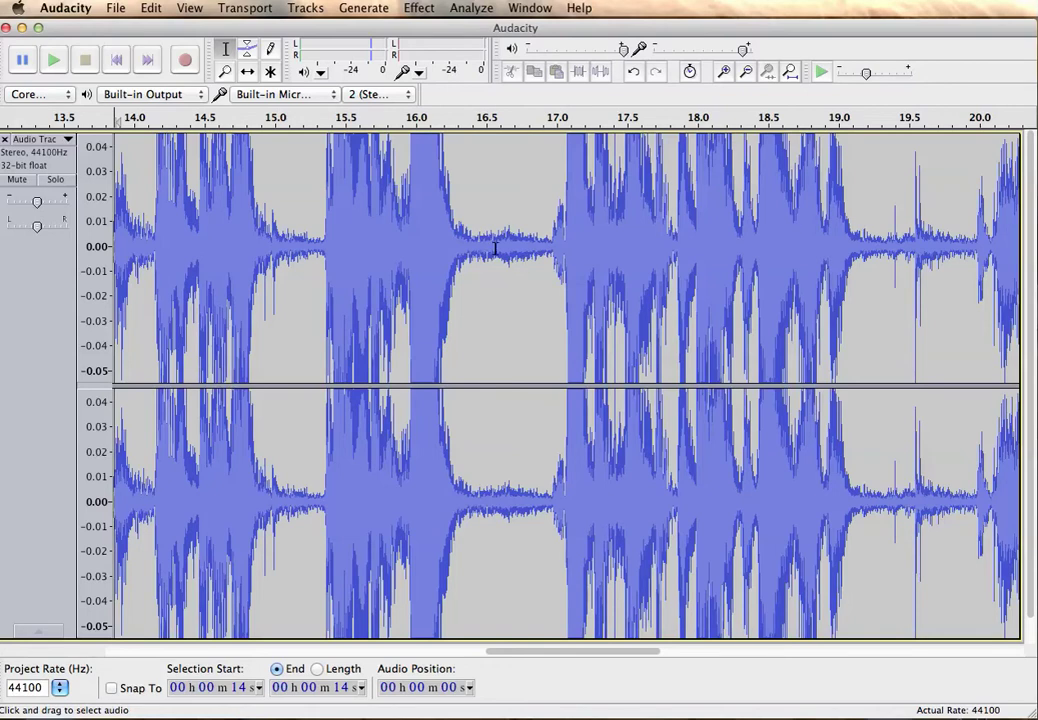
- Capture a Noise Removal noise profile from the quiet stretch between about 16.5 and 16.65 seconds
{"action": "mouse_move", "coordinate": [489, 309]}
{"action": "left_mouse_down"}
{"action": "mouse_move", "coordinate": [528, 304]}
{"action": "mouse_move", "coordinate": [507, 310]}
{"action": "left_mouse_up"}
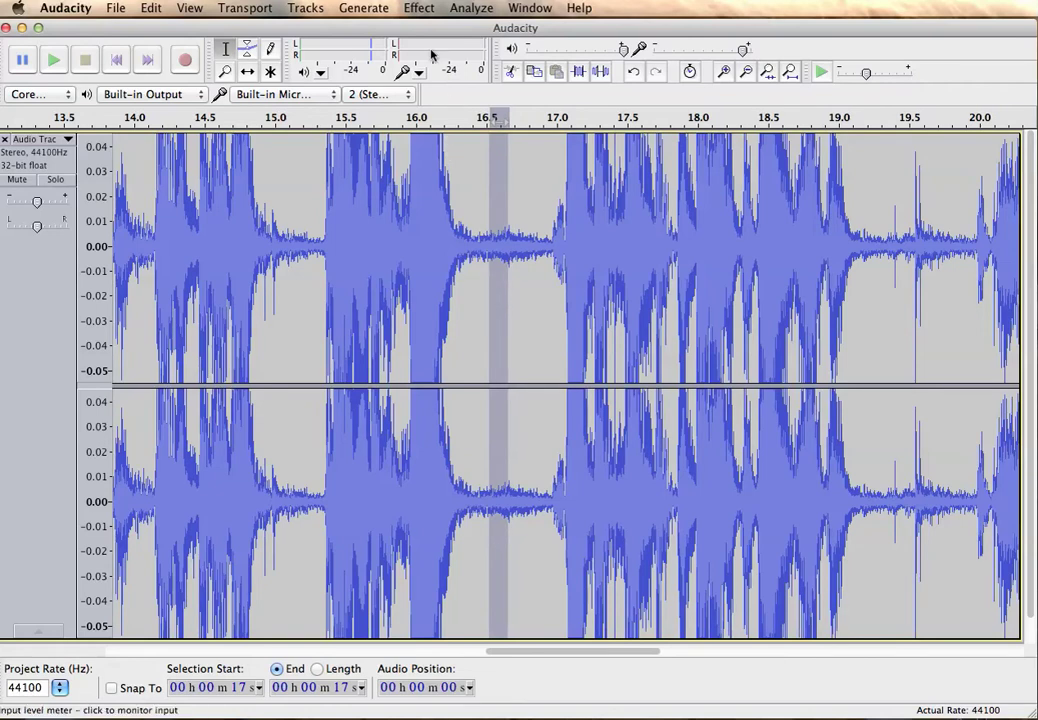
{"action": "left_click", "coordinate": [418, 9]}
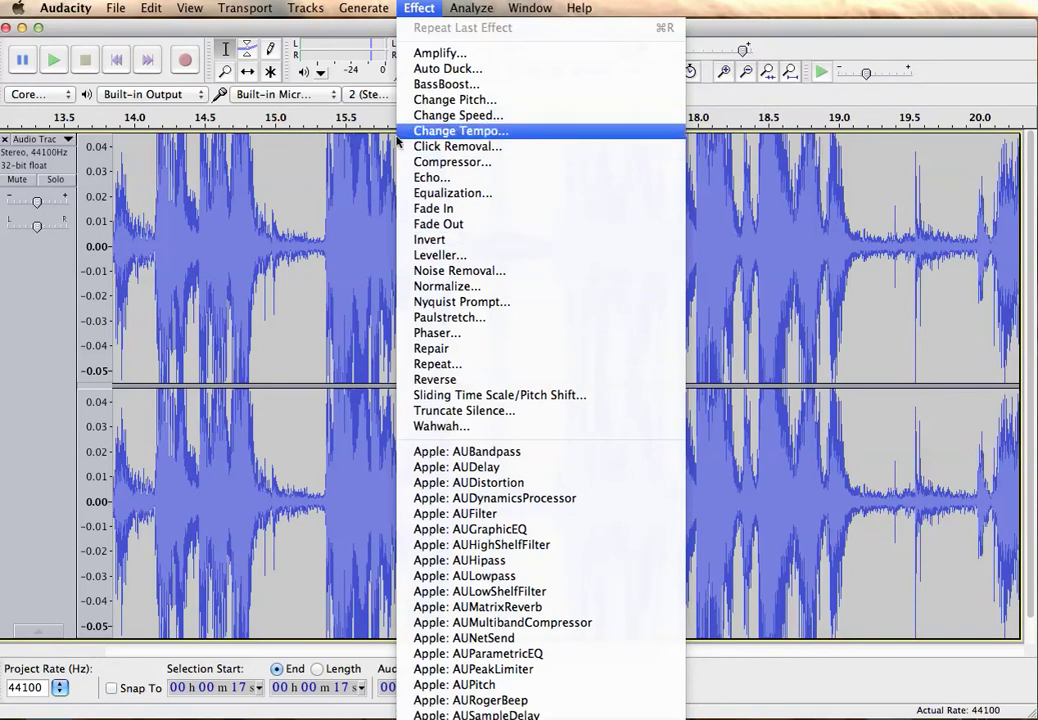
{"action": "left_click", "coordinate": [476, 274]}
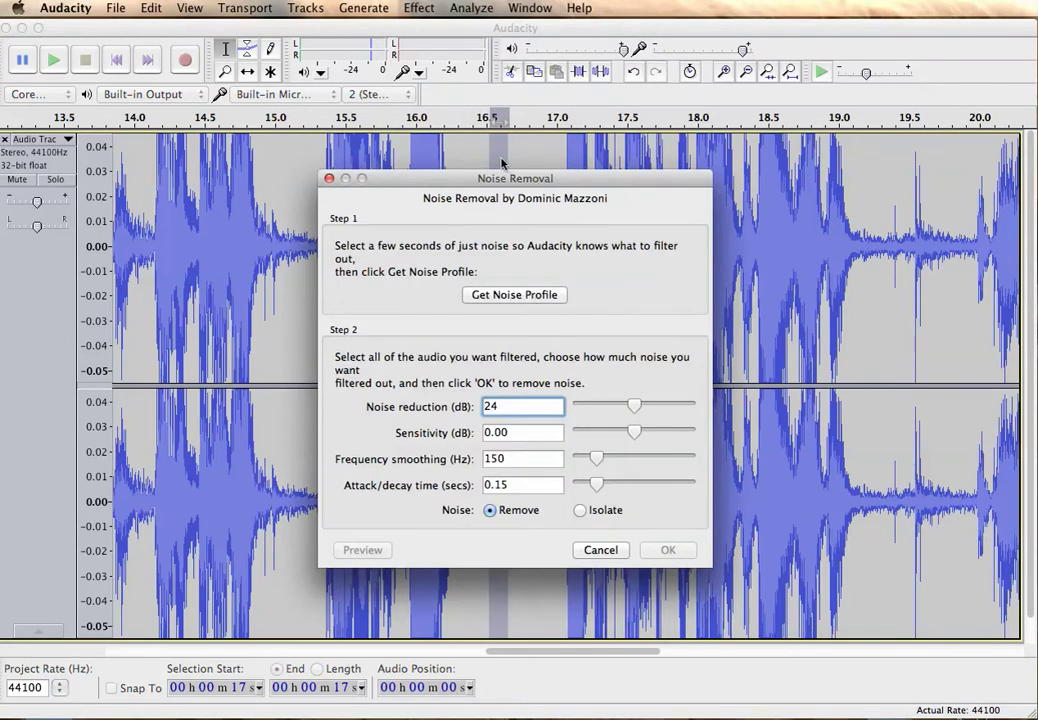
{"action": "left_click", "coordinate": [524, 295]}
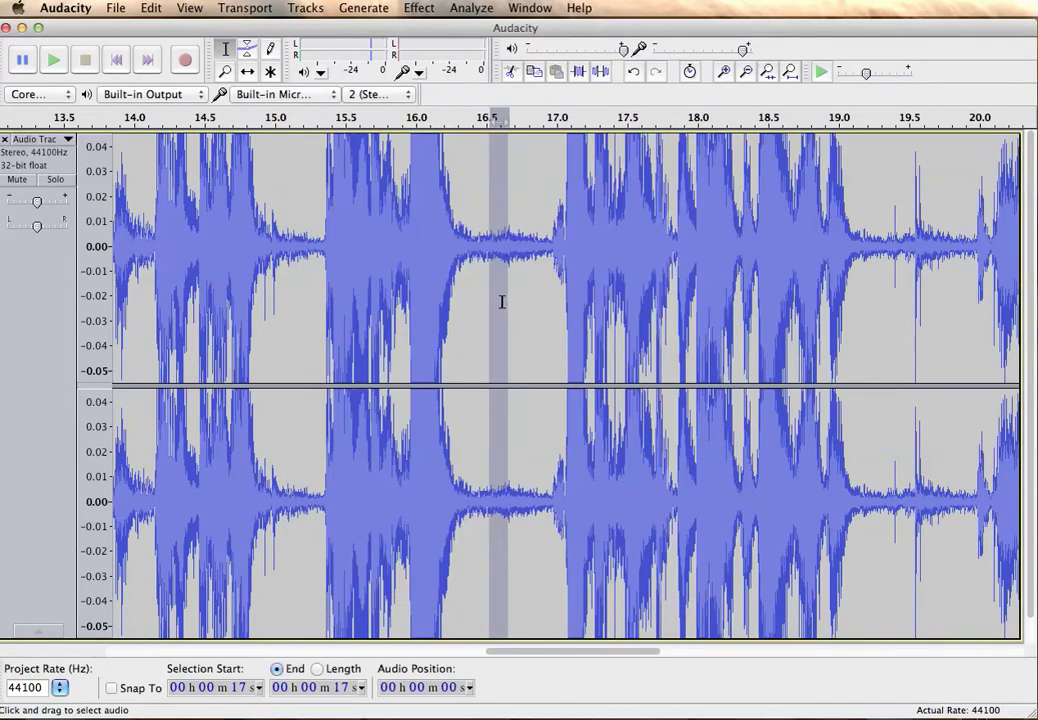
- Apply Noise Removal to the whole track with 24 dB noise reduction, using the captured noise profile
{"action": "left_click", "coordinate": [523, 305]}
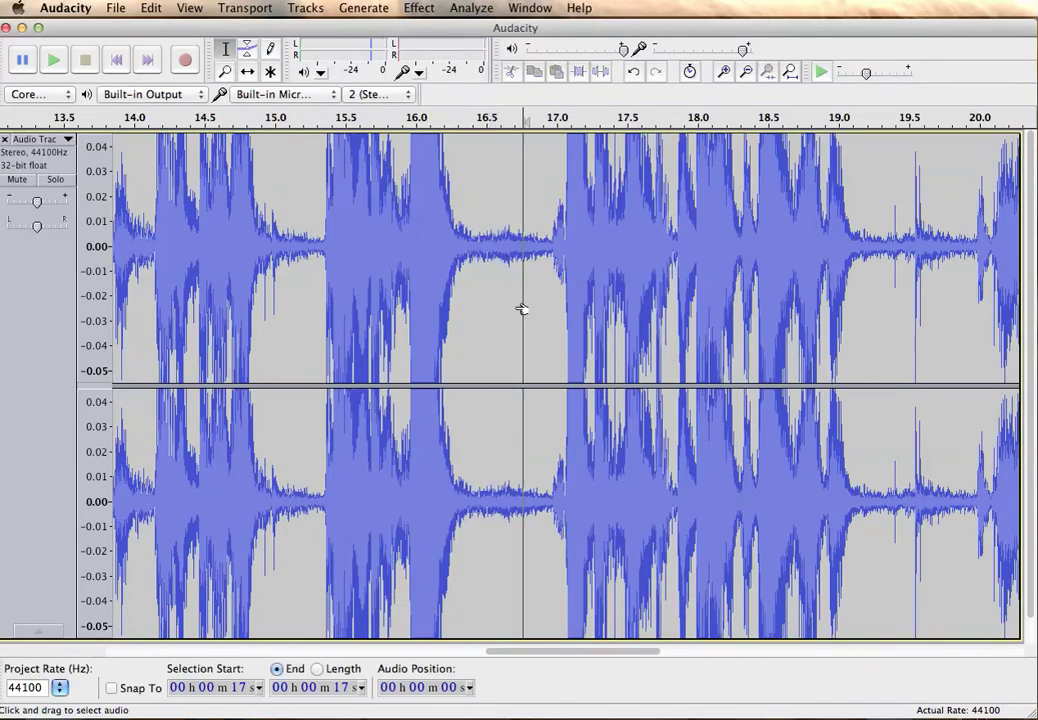
{"action": "left_click", "coordinate": [495, 313]}
{"action": "left_click", "coordinate": [521, 314]}
{"action": "left_click", "coordinate": [420, 7]}
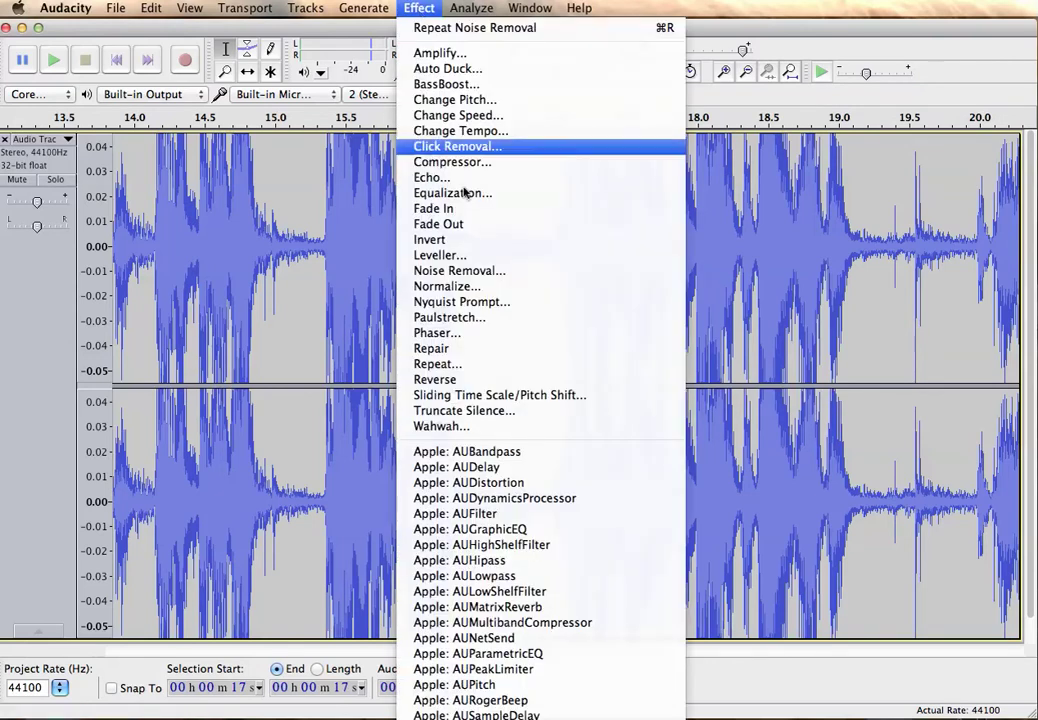
{"action": "left_click", "coordinate": [452, 272]}
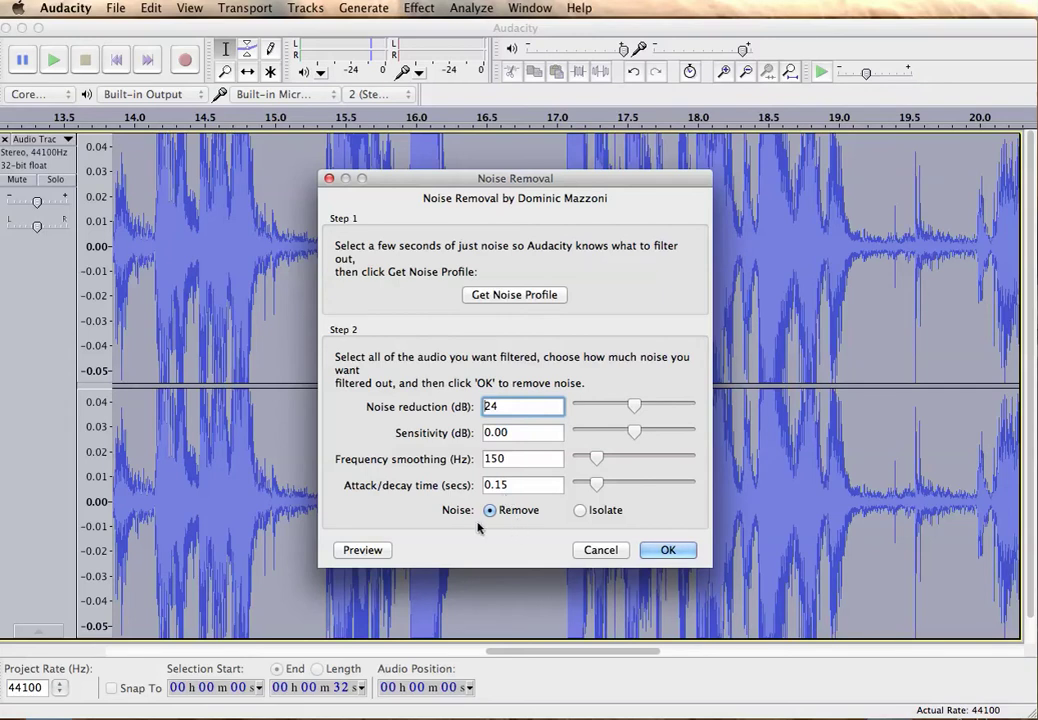
{"action": "left_click", "coordinate": [670, 555]}
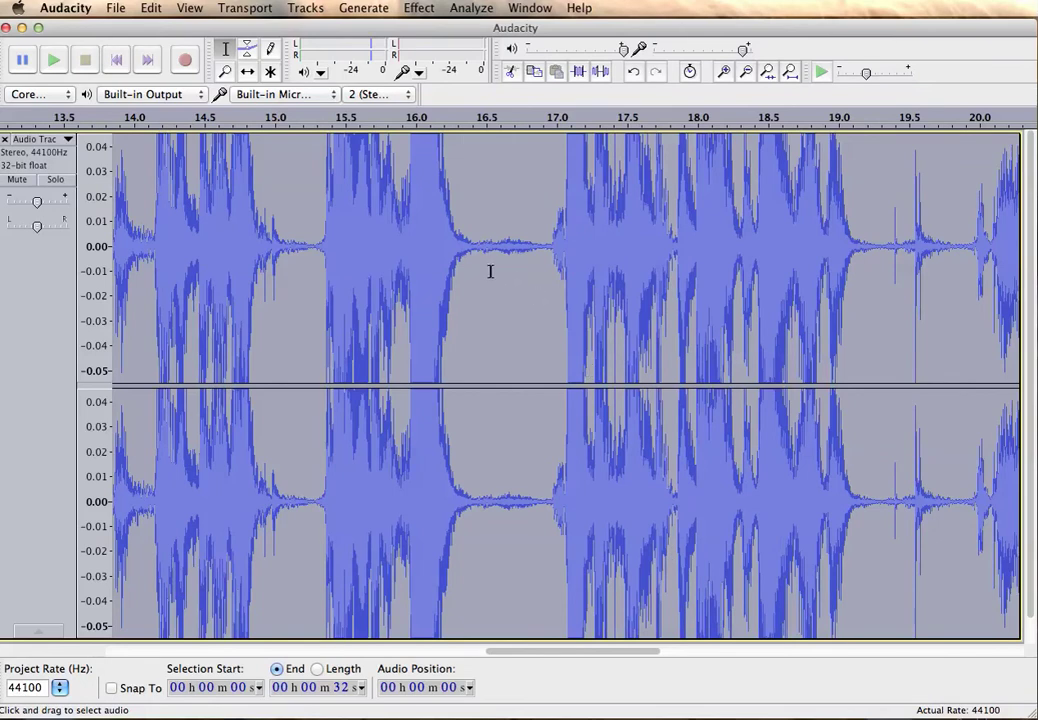
- Play back the cleaned audio from about 16.5 seconds to check the remaining noise
{"action": "left_click", "coordinate": [491, 271]}
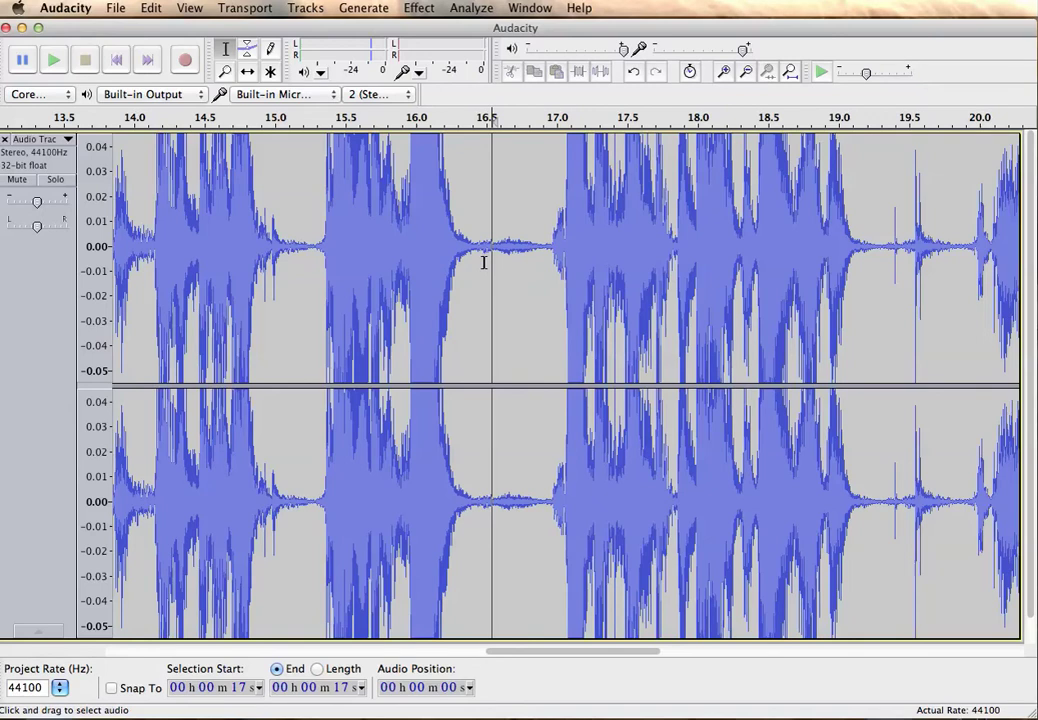
{"action": "key", "text": "space"}
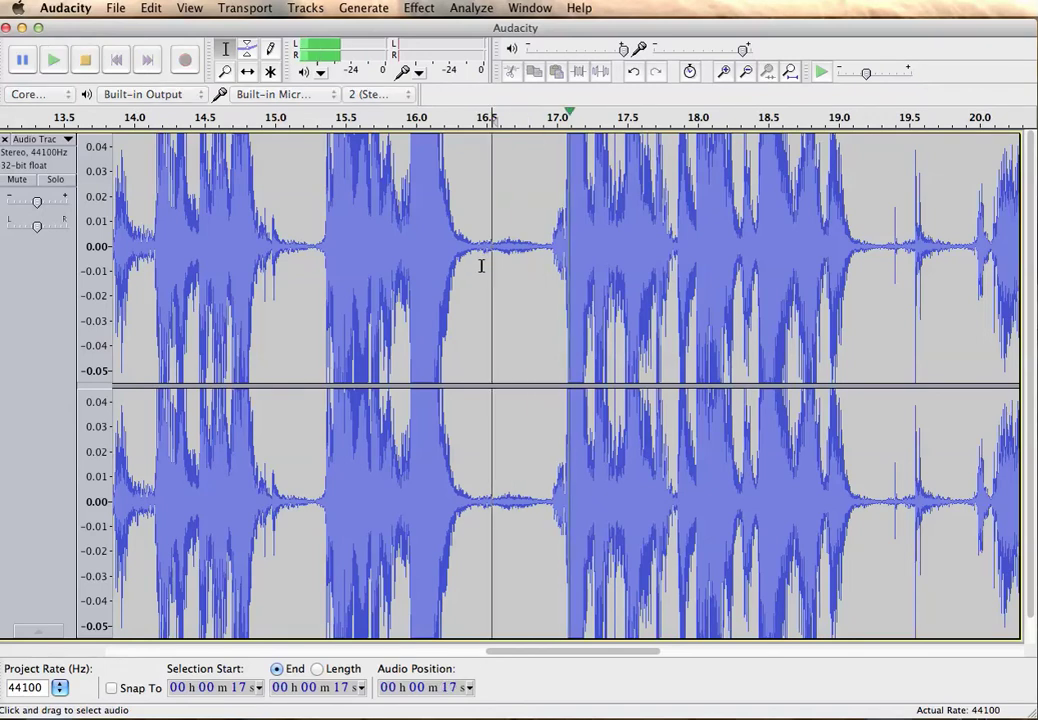
{"action": "key", "text": "space"}
- Capture a new Noise Removal profile from the quiet gap between about 16.4 and 16.9 seconds
{"action": "left_click_drag", "start_coordinate": [477, 264], "coordinate": [543, 267]}
{"action": "left_click", "coordinate": [497, 276]}
{"action": "left_click", "coordinate": [474, 268]}
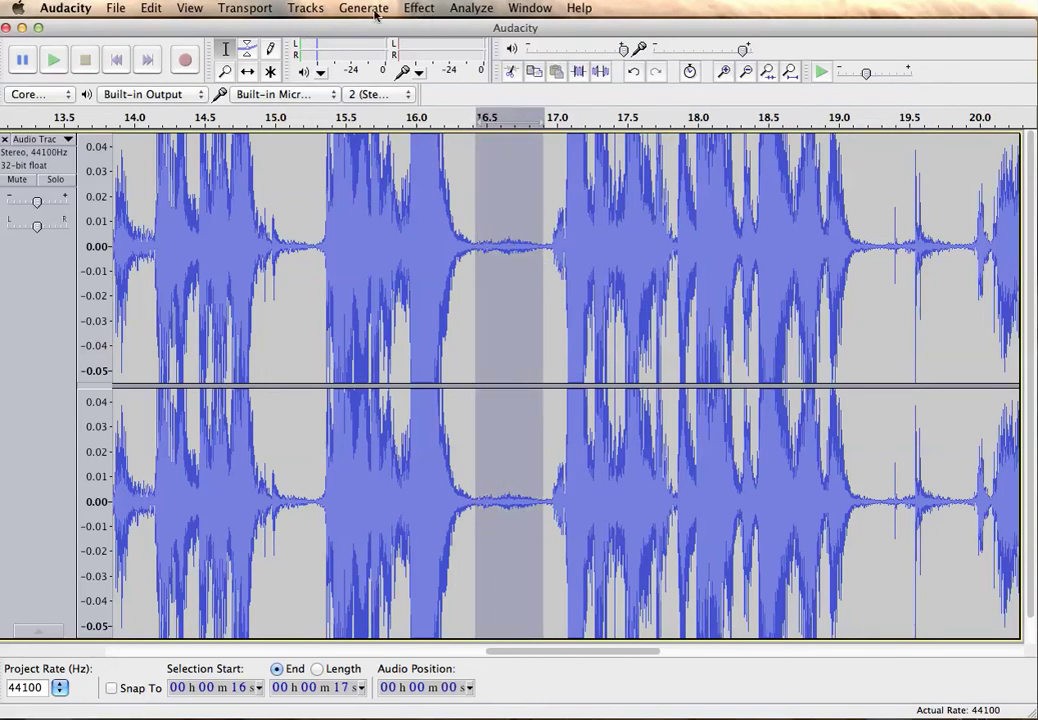
{"action": "left_click", "coordinate": [419, 8]}
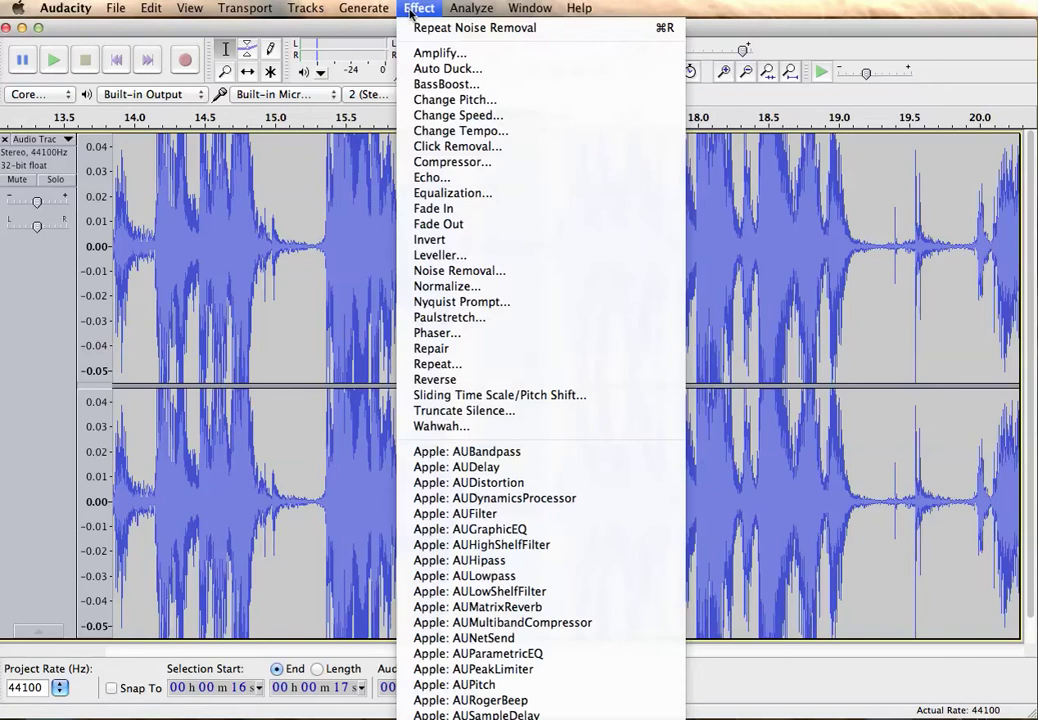
{"action": "left_click", "coordinate": [461, 271]}
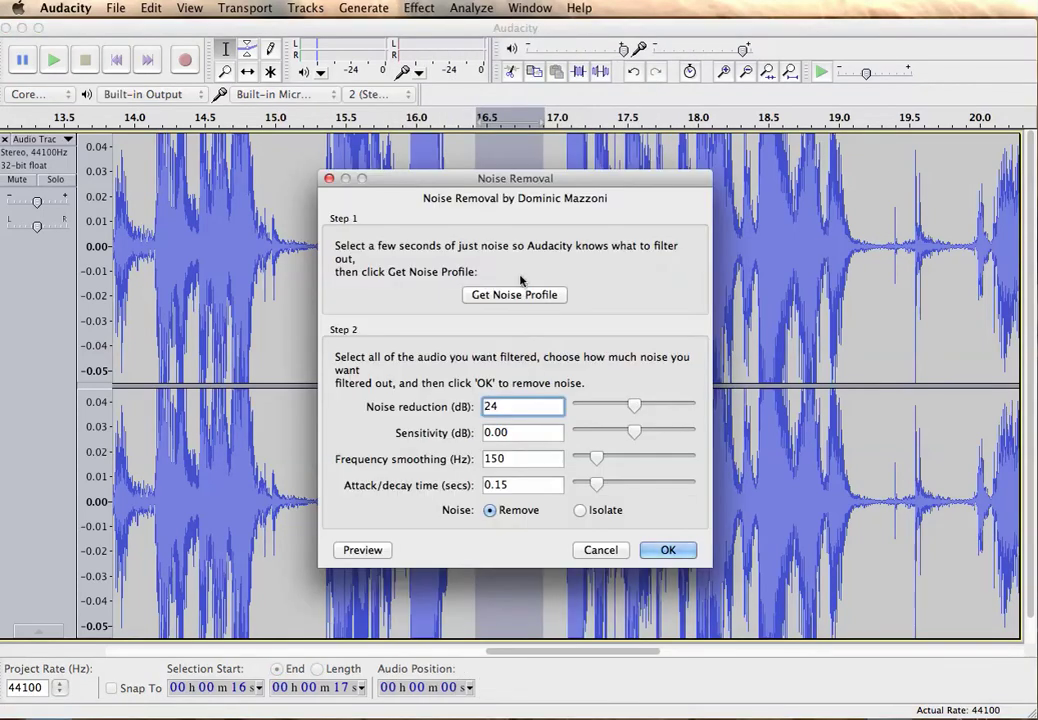
{"action": "left_click", "coordinate": [514, 295]}
- Apply a second pass of Noise Removal to the whole track with the new noise profile
{"action": "left_click", "coordinate": [297, 287]}
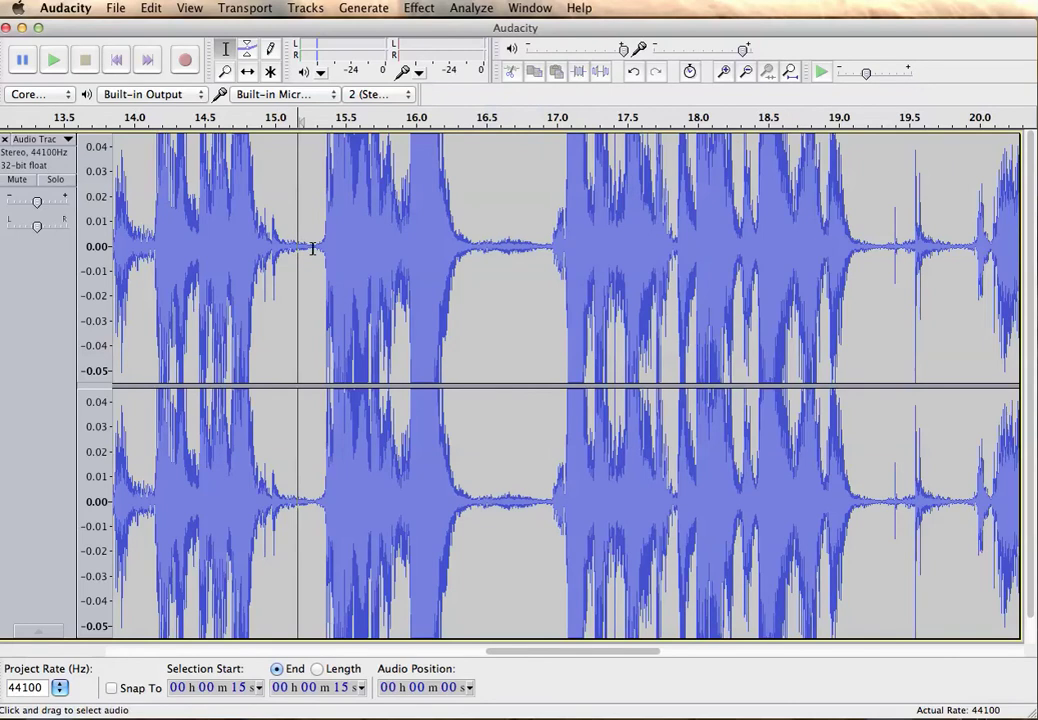
{"action": "left_click", "coordinate": [418, 9]}
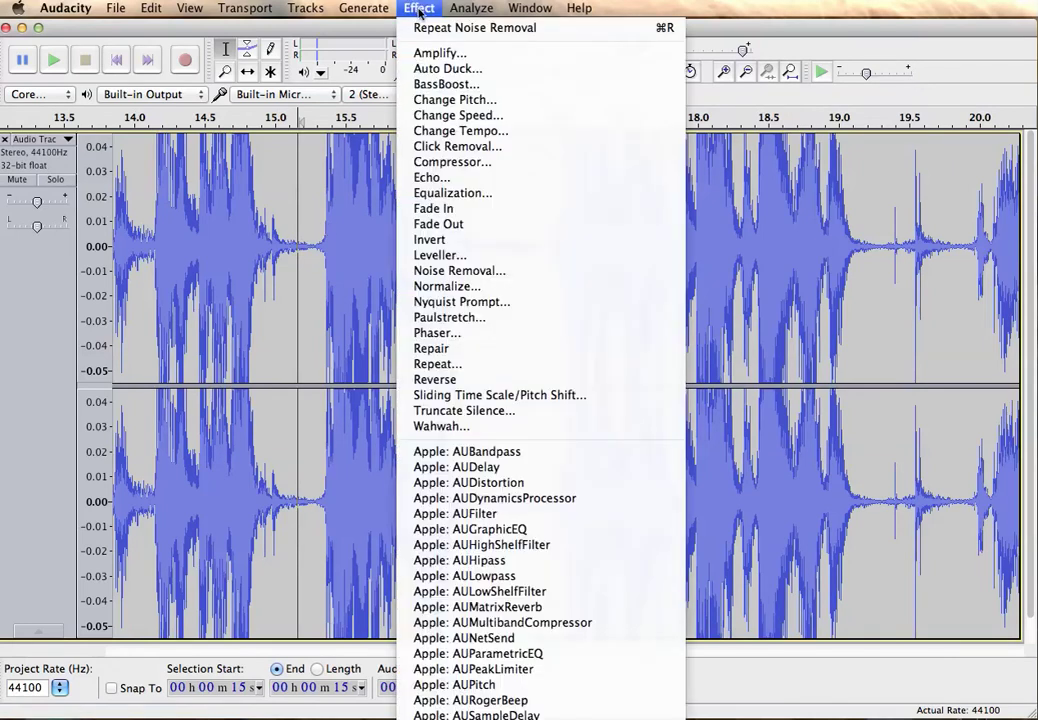
{"action": "left_click", "coordinate": [459, 271]}
{"action": "left_click", "coordinate": [665, 551]}
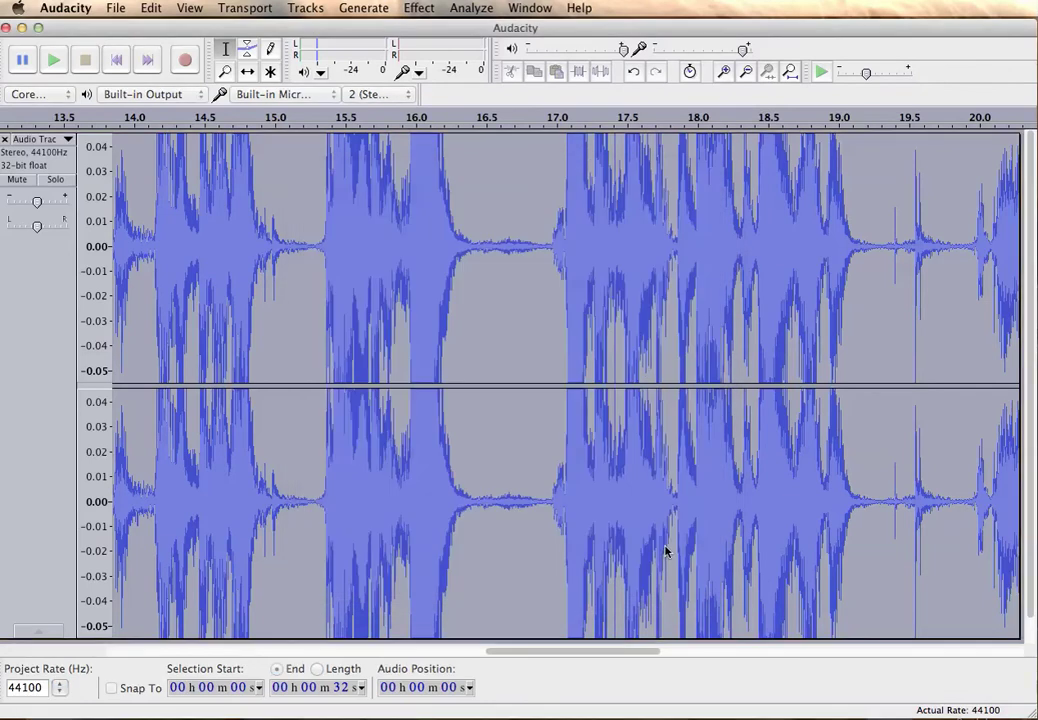
- Capture another Noise Removal profile from the quiet gap between about 16.55 and 16.95 seconds
{"action": "left_click_drag", "start_coordinate": [491, 262], "coordinate": [540, 264]}
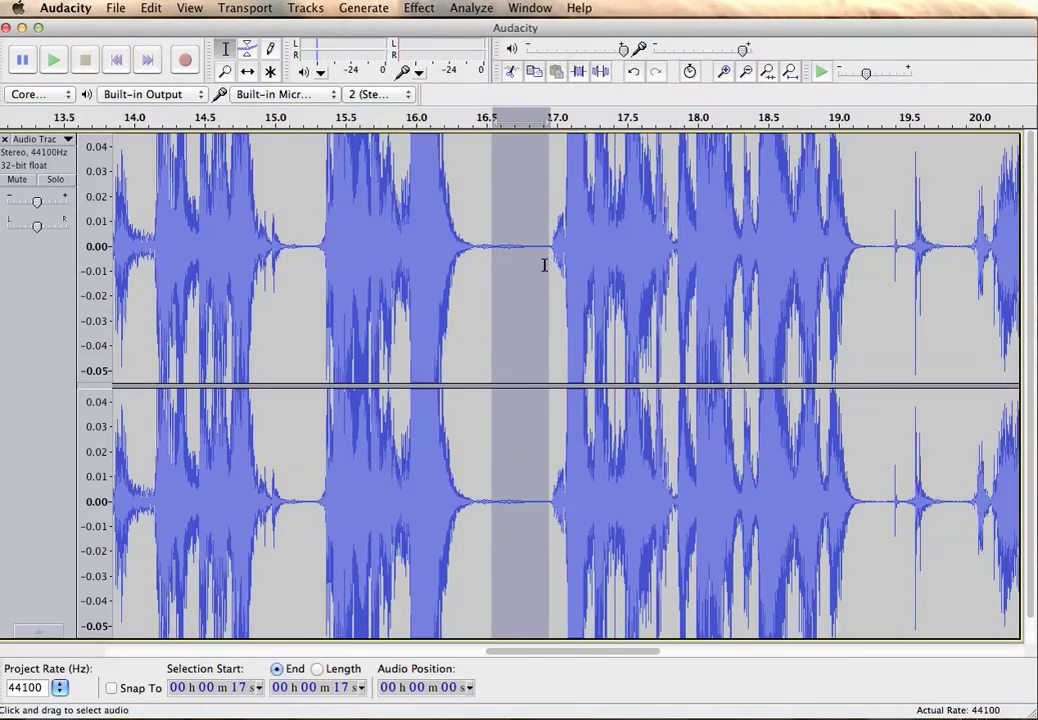
{"action": "left_click", "coordinate": [412, 8]}
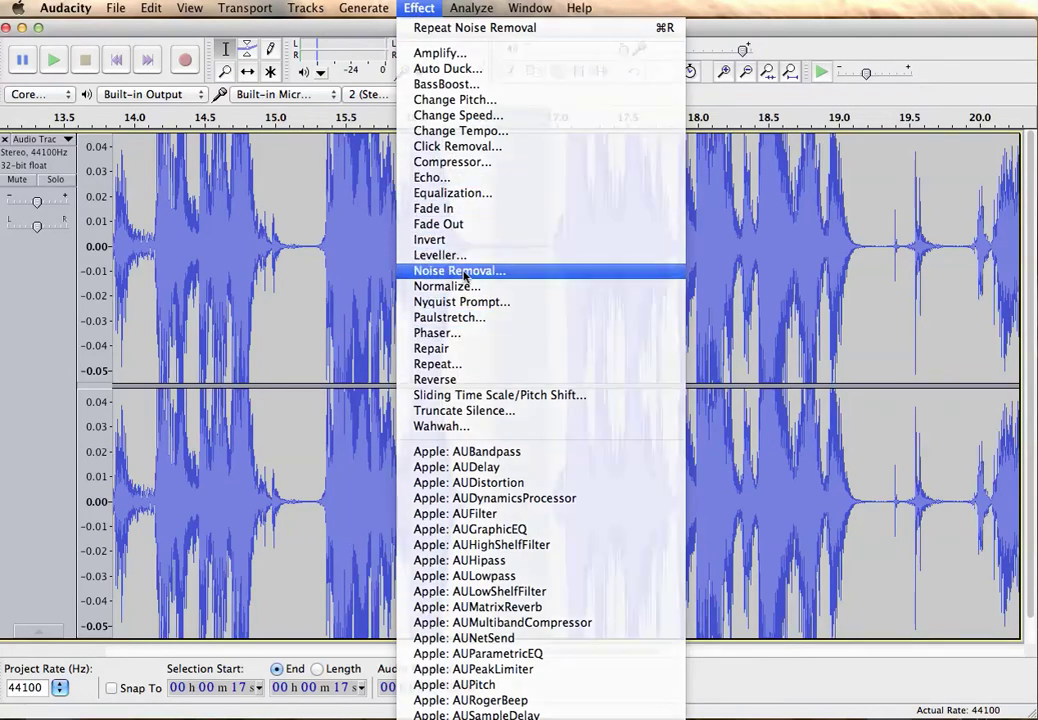
{"action": "left_click", "coordinate": [460, 271]}
{"action": "left_click", "coordinate": [540, 296]}
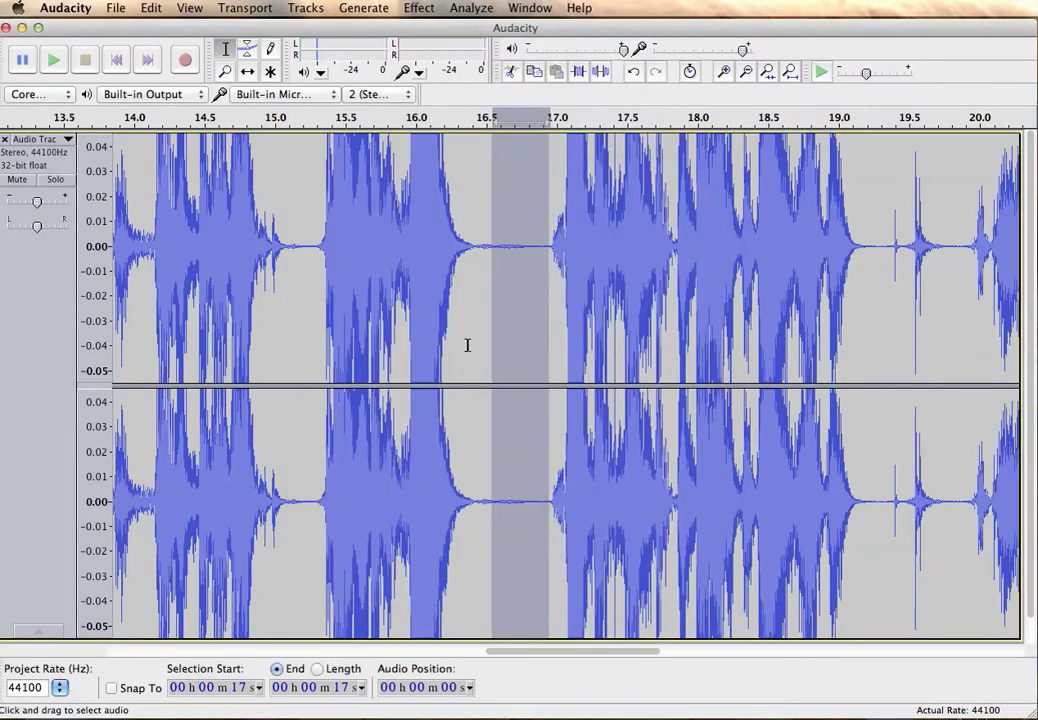
- Apply a third pass of Noise Removal to the whole track at 24 dB noise reduction, then clear the selection
{"action": "left_click", "coordinate": [503, 232]}
{"action": "left_click", "coordinate": [422, 10]}
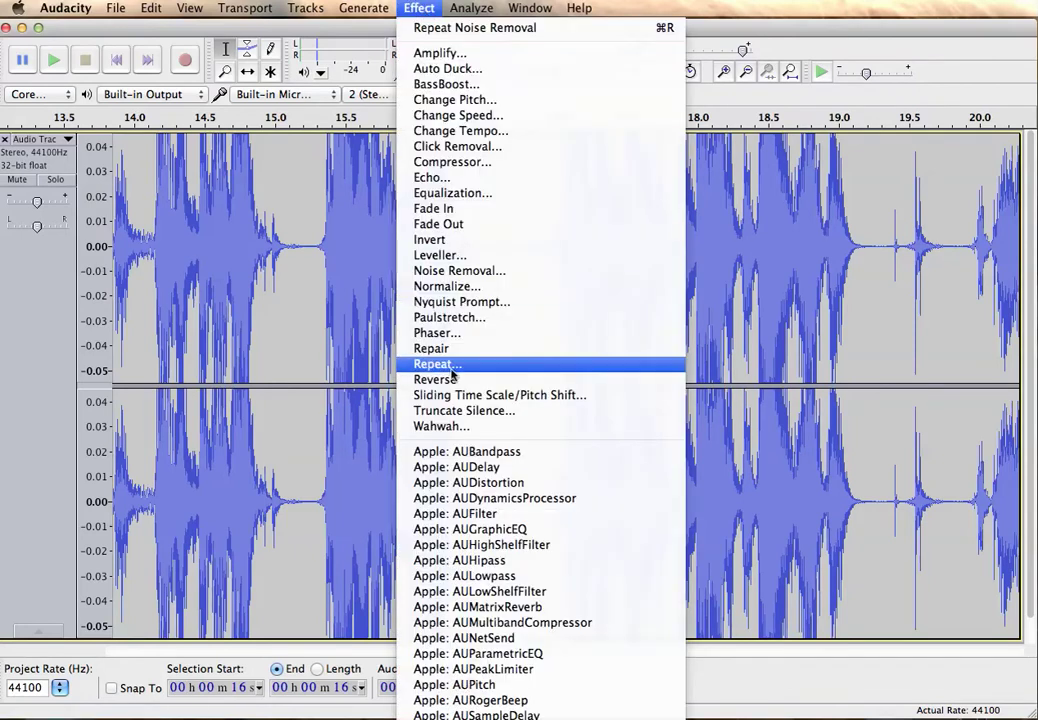
{"action": "left_click", "coordinate": [452, 271]}
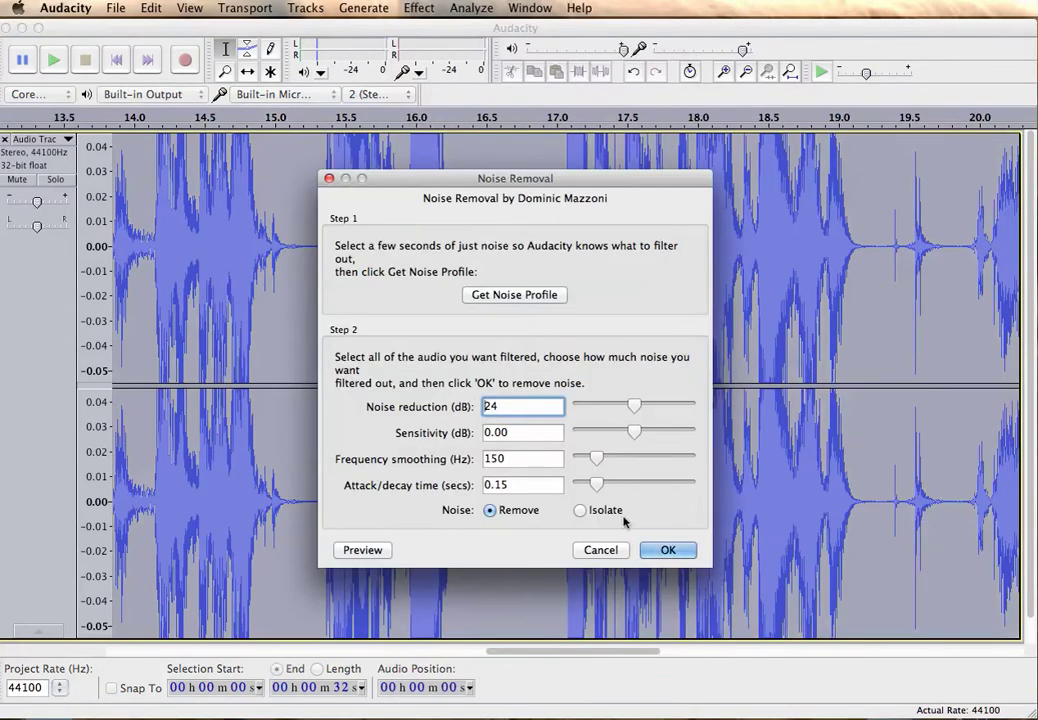
{"action": "left_click", "coordinate": [667, 550]}
{"action": "left_click", "coordinate": [521, 305]}
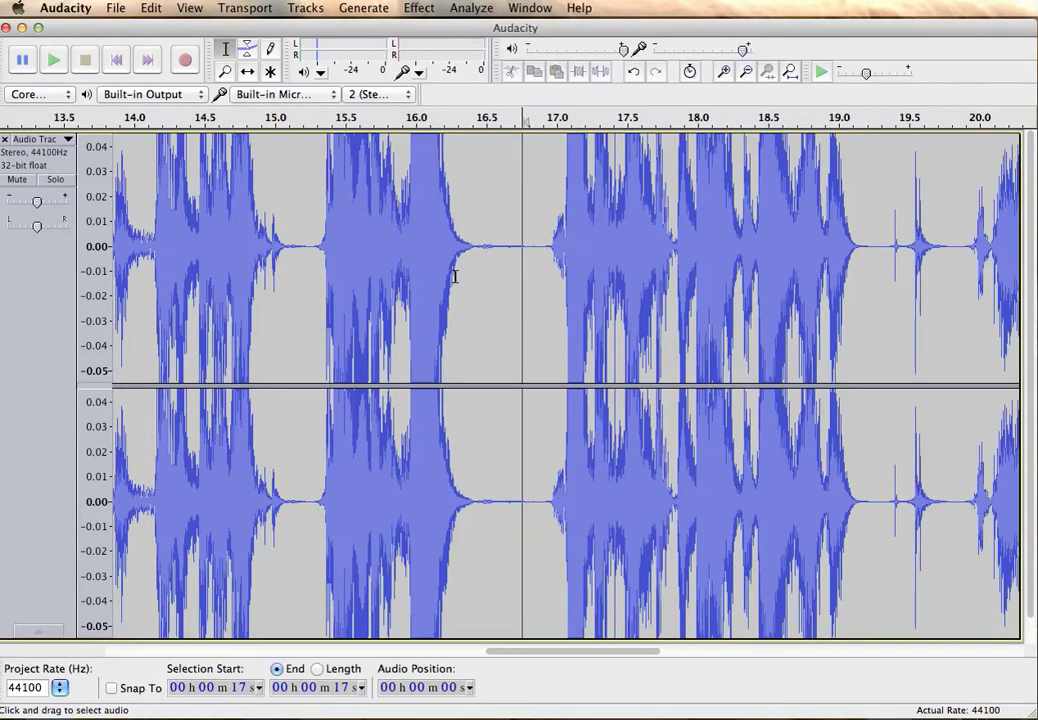
- Examine the quiet gaps between the spoken passages at several vertical scales of the waveform
{"action": "key", "text": "shift"}
{"action": "left_click", "coordinate": [90, 357], "text": "shift"}
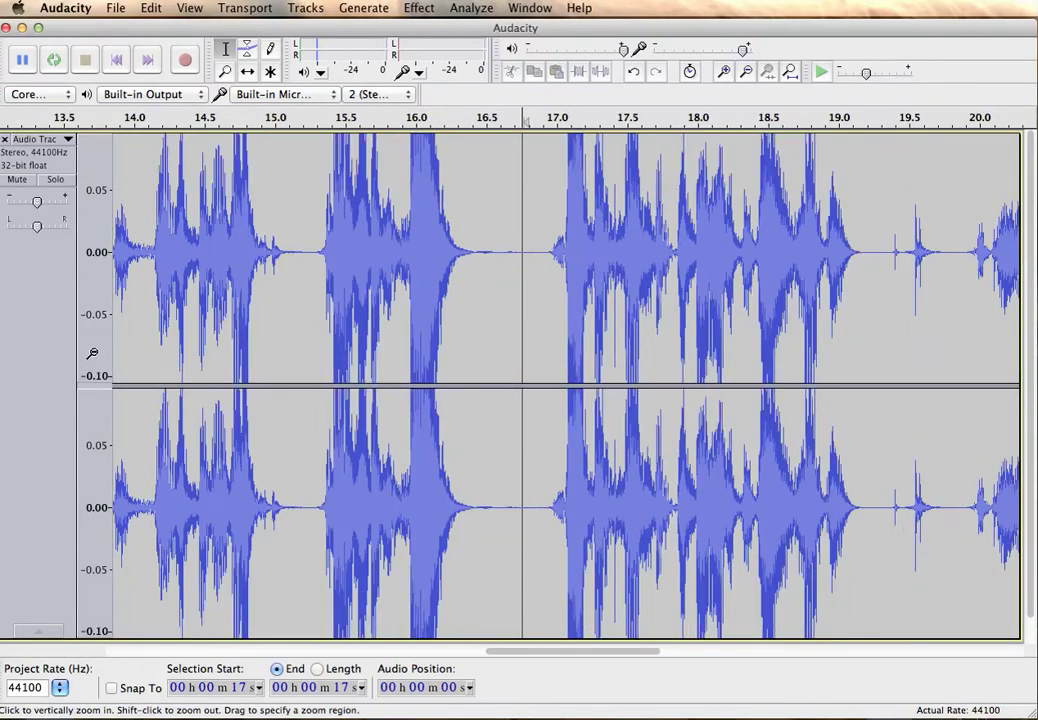
{"action": "left_click", "coordinate": [92, 353], "text": "shift"}
{"action": "left_click", "coordinate": [93, 330], "text": "shift"}
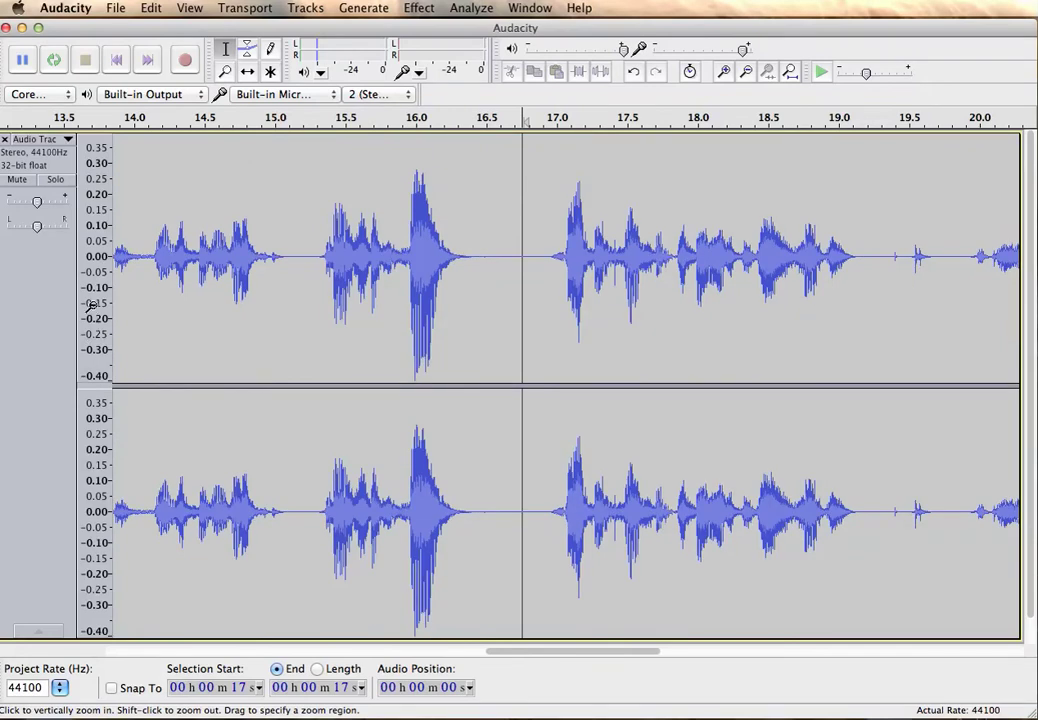
{"action": "left_click", "coordinate": [92, 285], "text": "shift"}
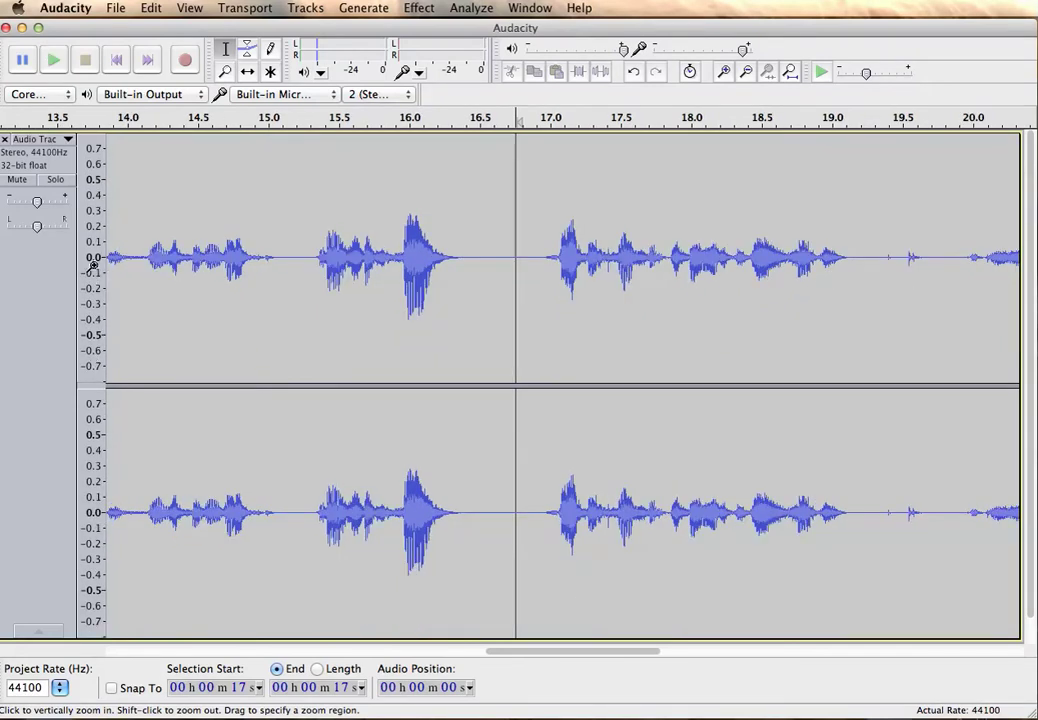
{"action": "left_click", "coordinate": [93, 256]}
{"action": "left_click", "coordinate": [92, 258]}
{"action": "left_click", "coordinate": [92, 258]}
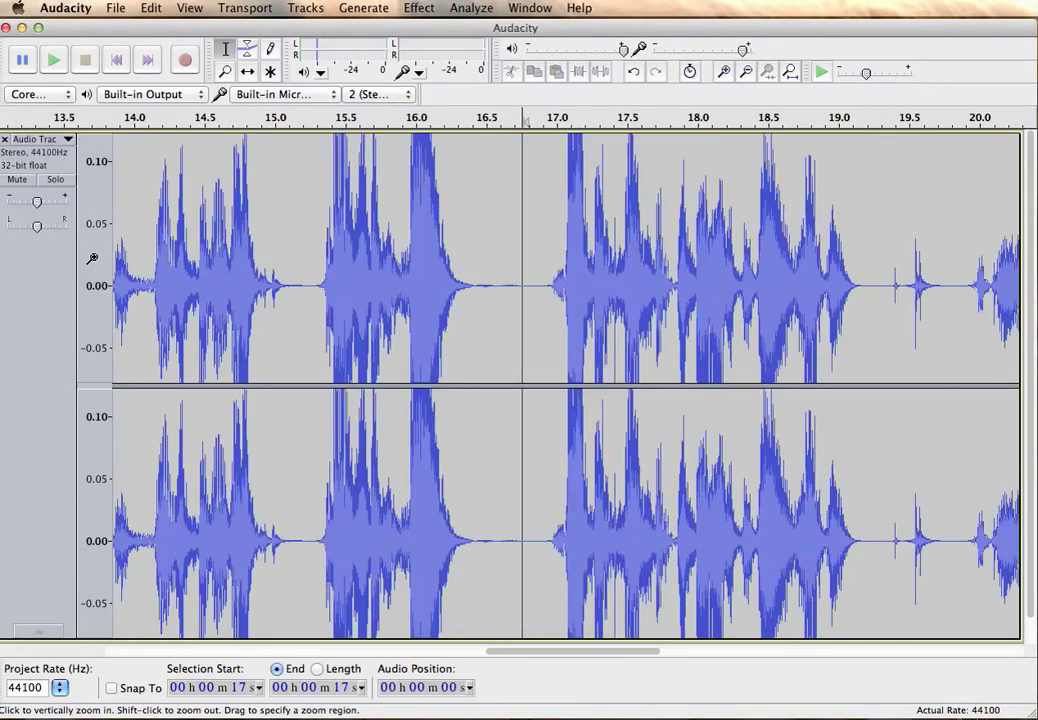
{"action": "left_click", "coordinate": [92, 258]}
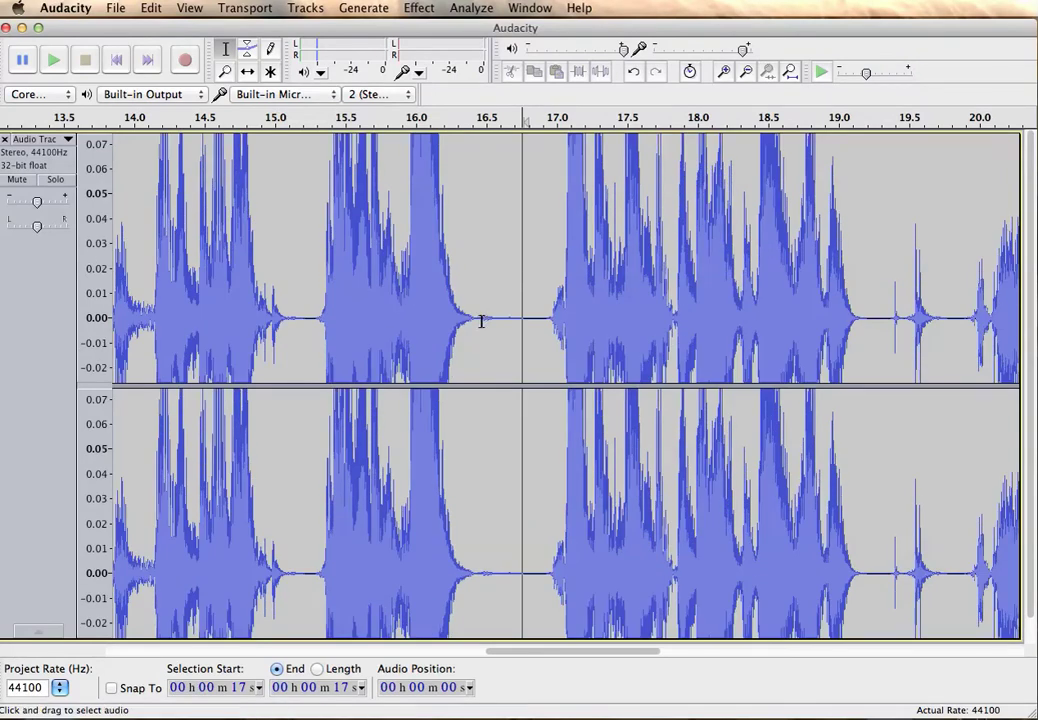
{"action": "left_click", "coordinate": [93, 264], "text": "shift"}
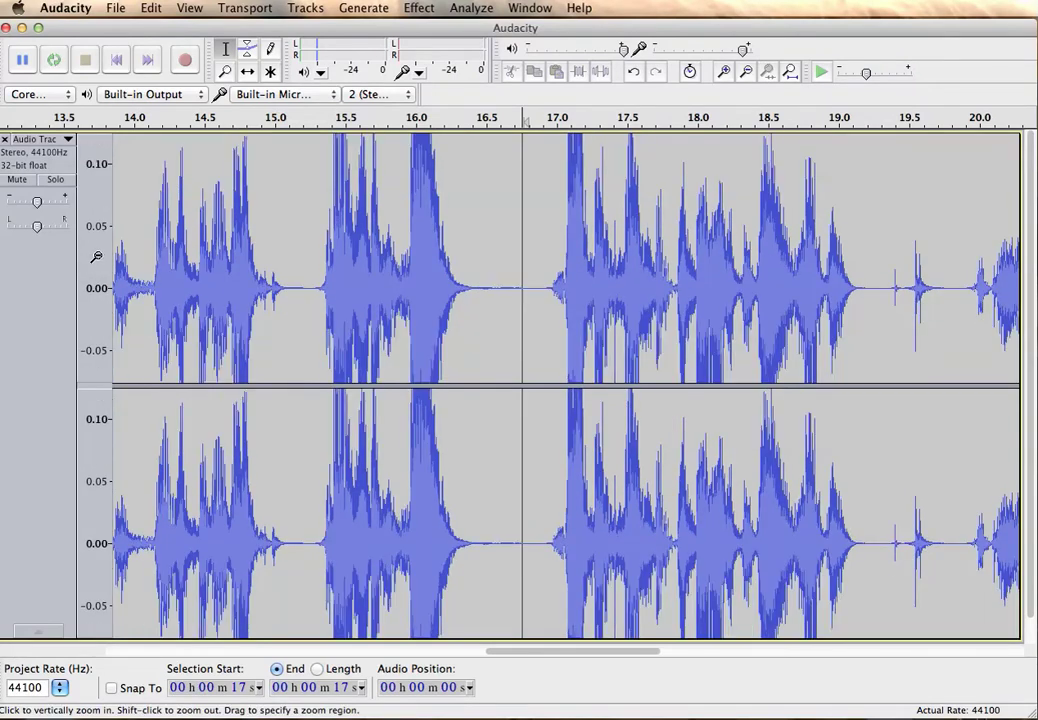
{"action": "left_click", "coordinate": [93, 260], "text": "shift"}
{"action": "left_click", "coordinate": [96, 252], "text": "shift"}
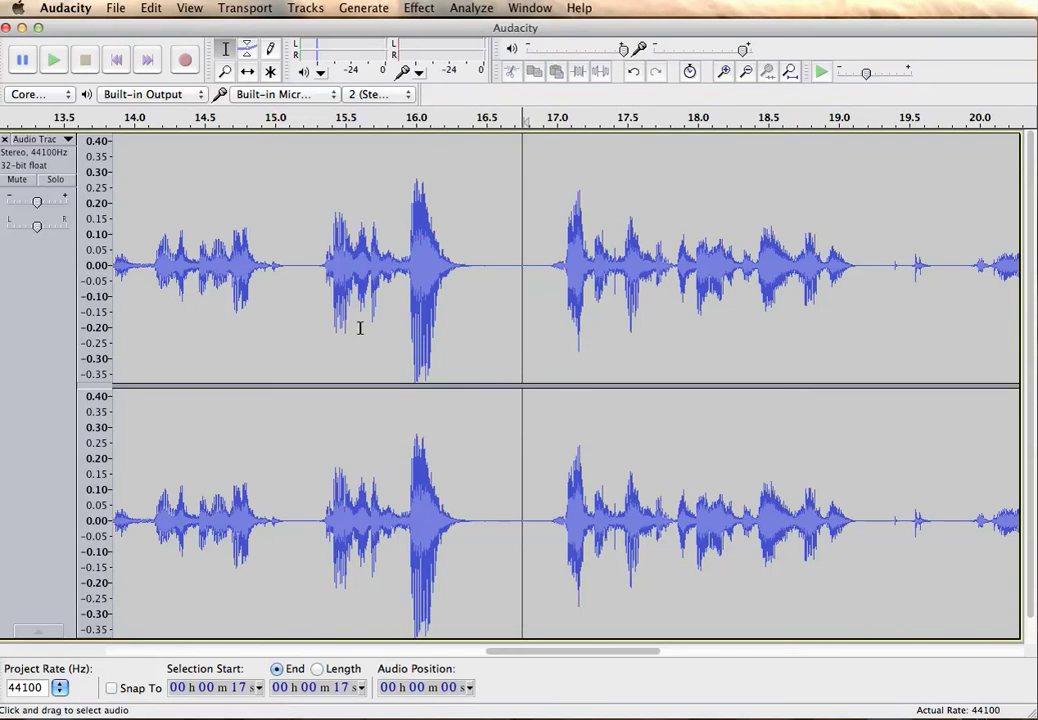
- Play back the cleaned recording from about 15.3 seconds and again from about 13.9 seconds
{"action": "left_click", "coordinate": [319, 303]}
{"action": "key", "text": "space"}
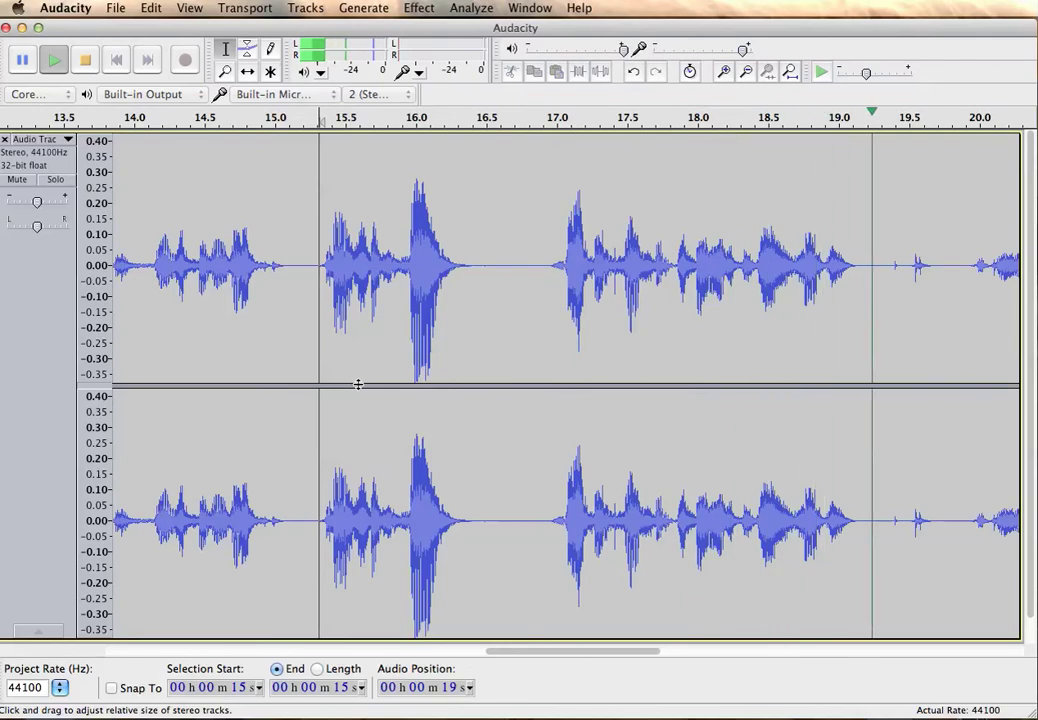
{"action": "key", "text": "space"}
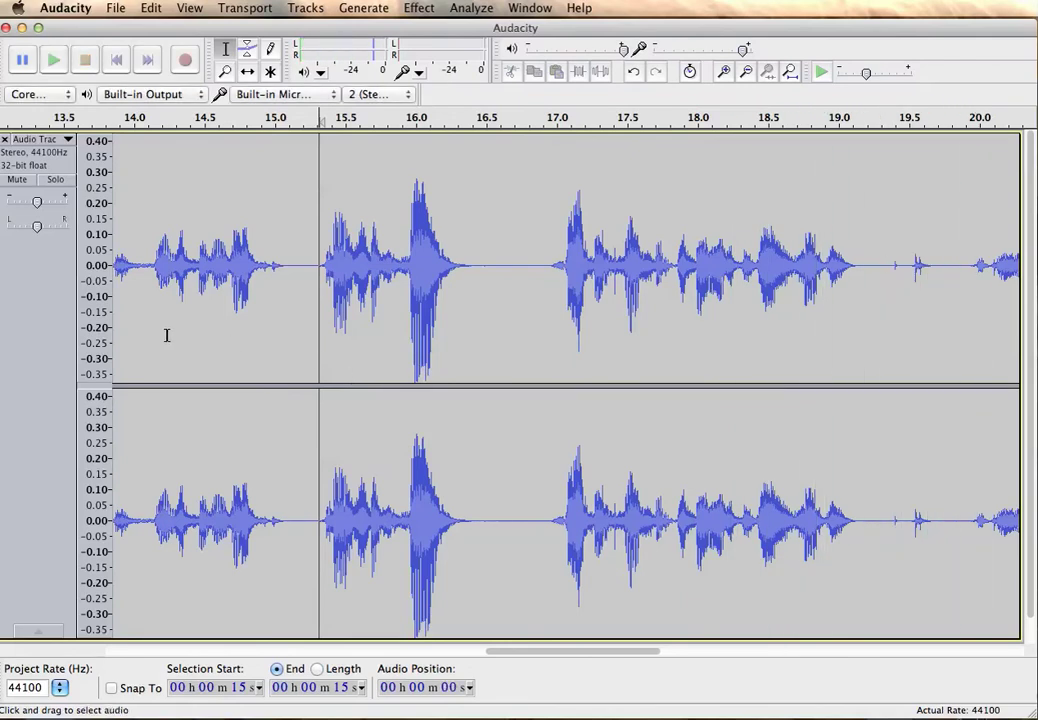
{"action": "left_click", "coordinate": [117, 300]}
{"action": "key", "text": "space"}
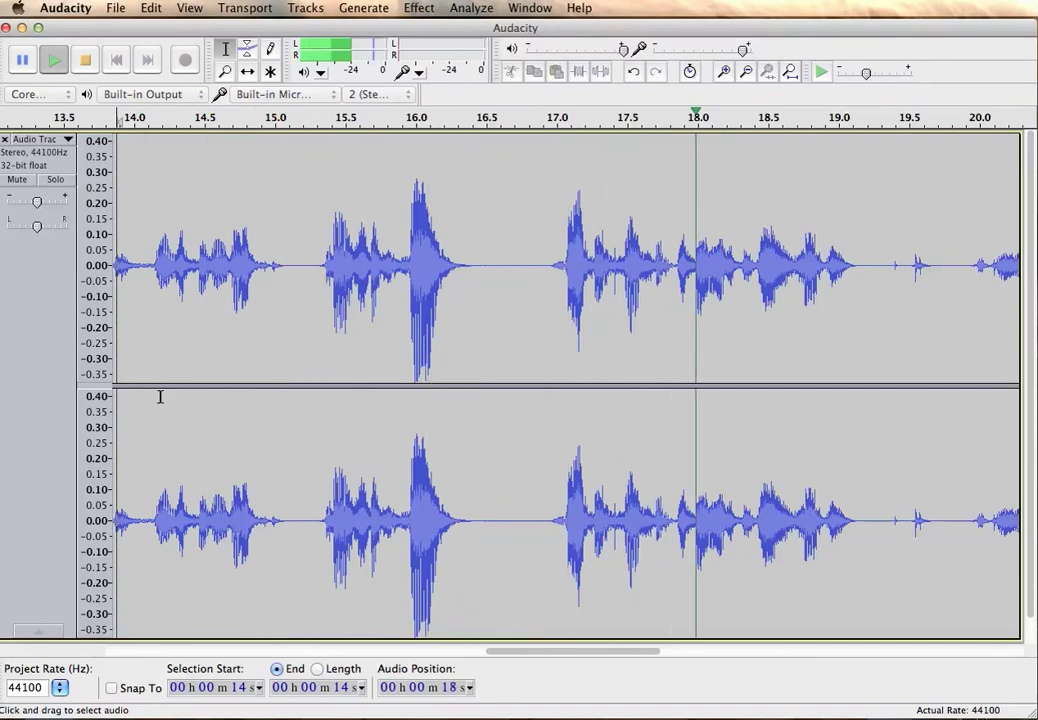
{"action": "key", "text": "space"}
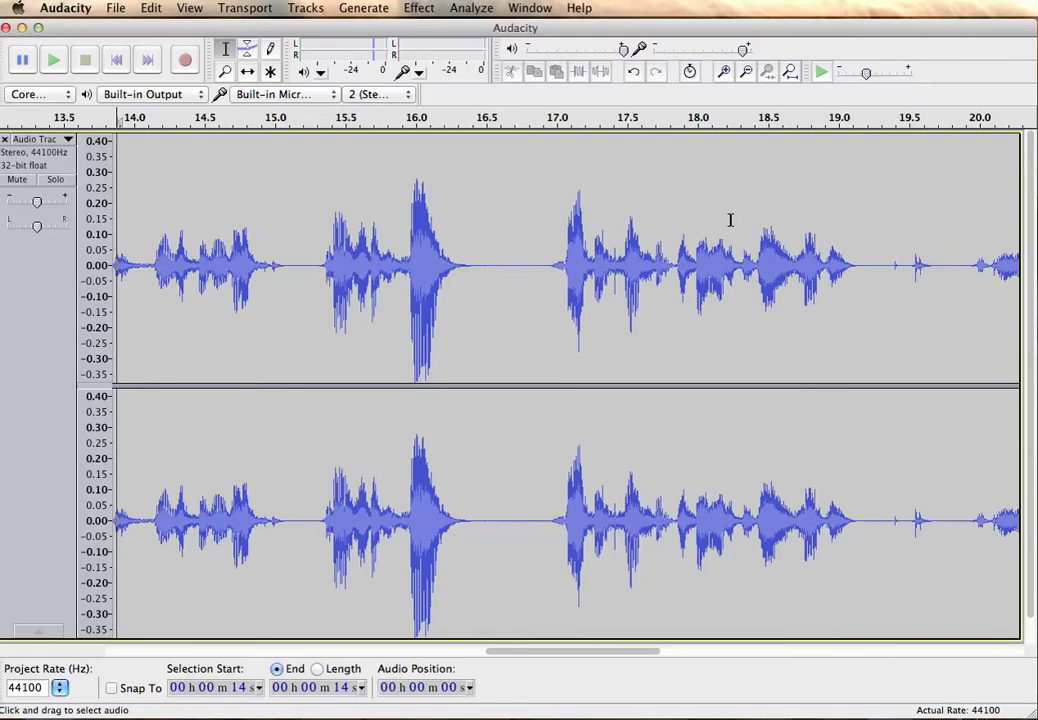
- Export the cleaned recording to the Desktop as 121712 in AIFF (Apple) signed 16 bit PCM format, leaving the metadata blank
{"action": "left_click", "coordinate": [117, 14]}
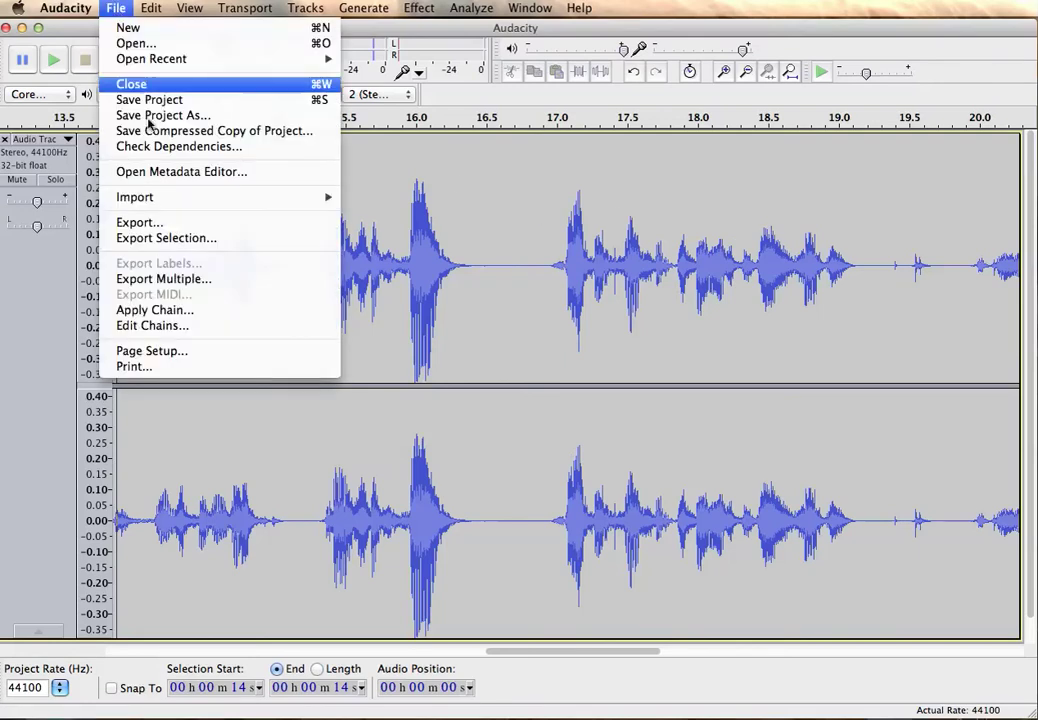
{"action": "left_click", "coordinate": [138, 229]}
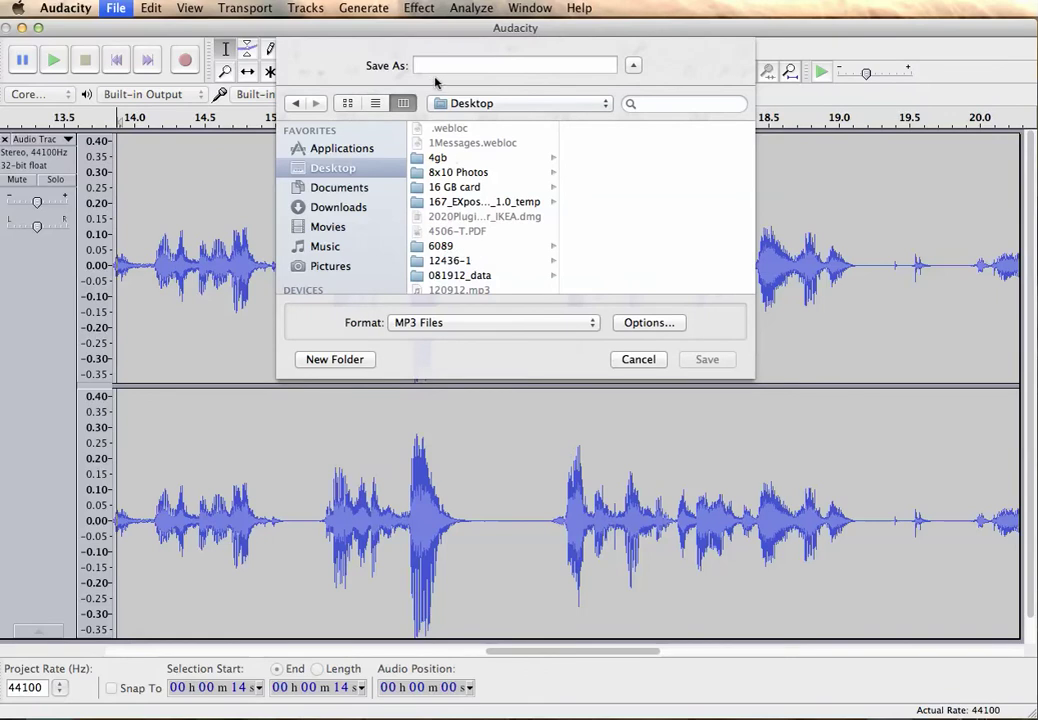
{"action": "type", "text": "1217"}
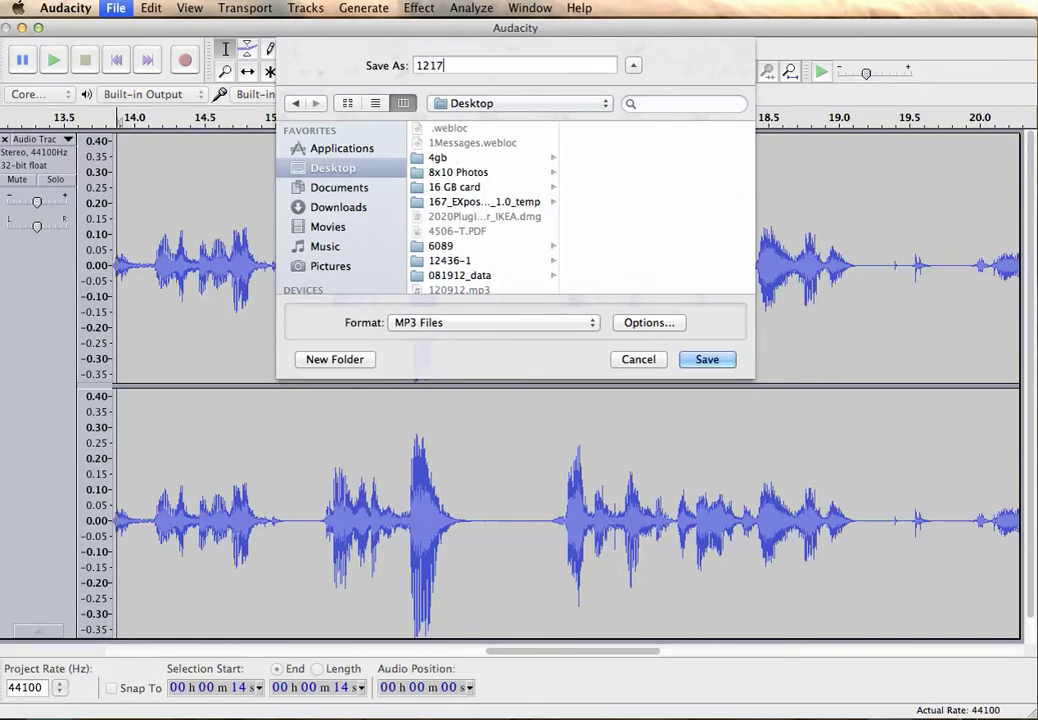
{"action": "type", "text": "12"}
{"action": "left_click", "coordinate": [468, 321]}
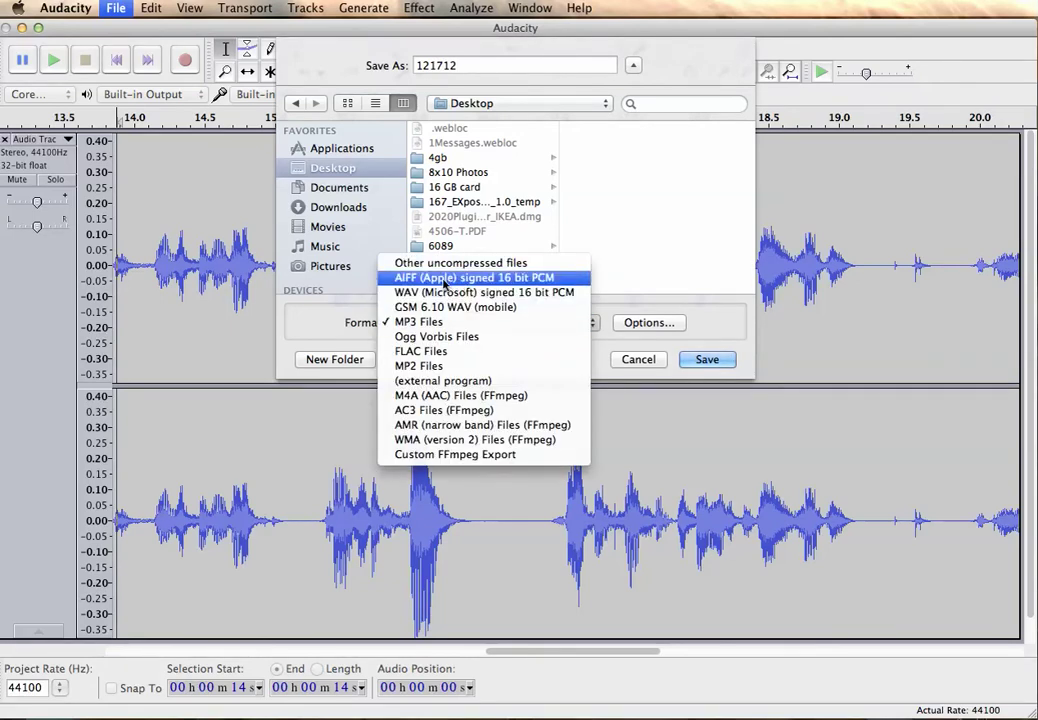
{"action": "left_click", "coordinate": [444, 280]}
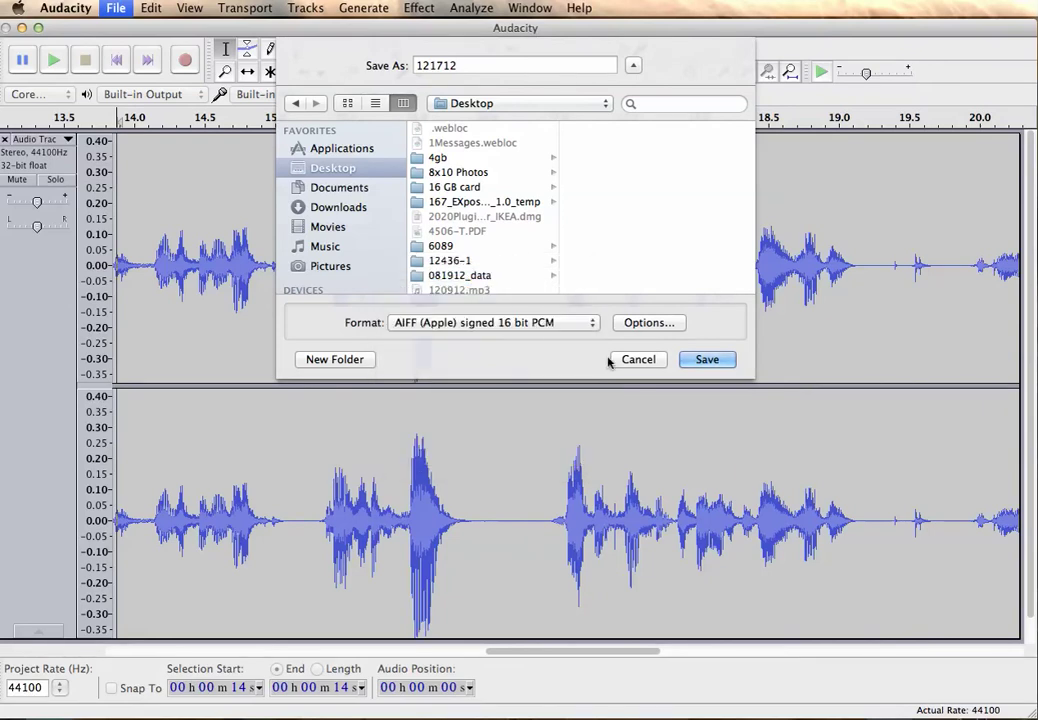
{"action": "left_click", "coordinate": [706, 360]}
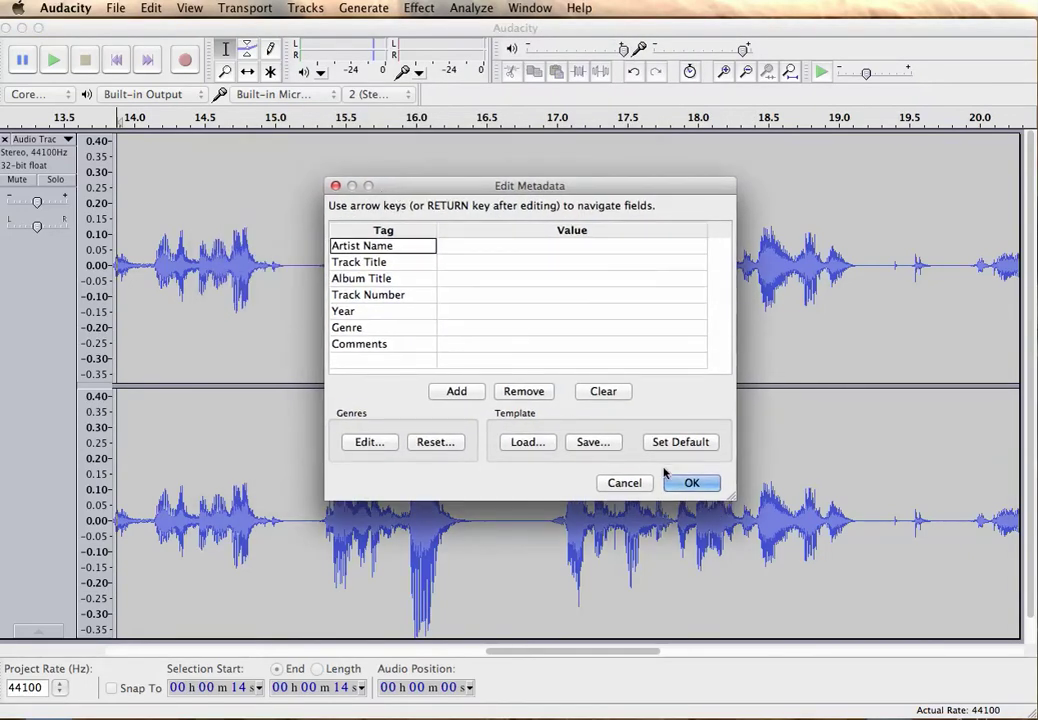
{"action": "left_click", "coordinate": [689, 484]}
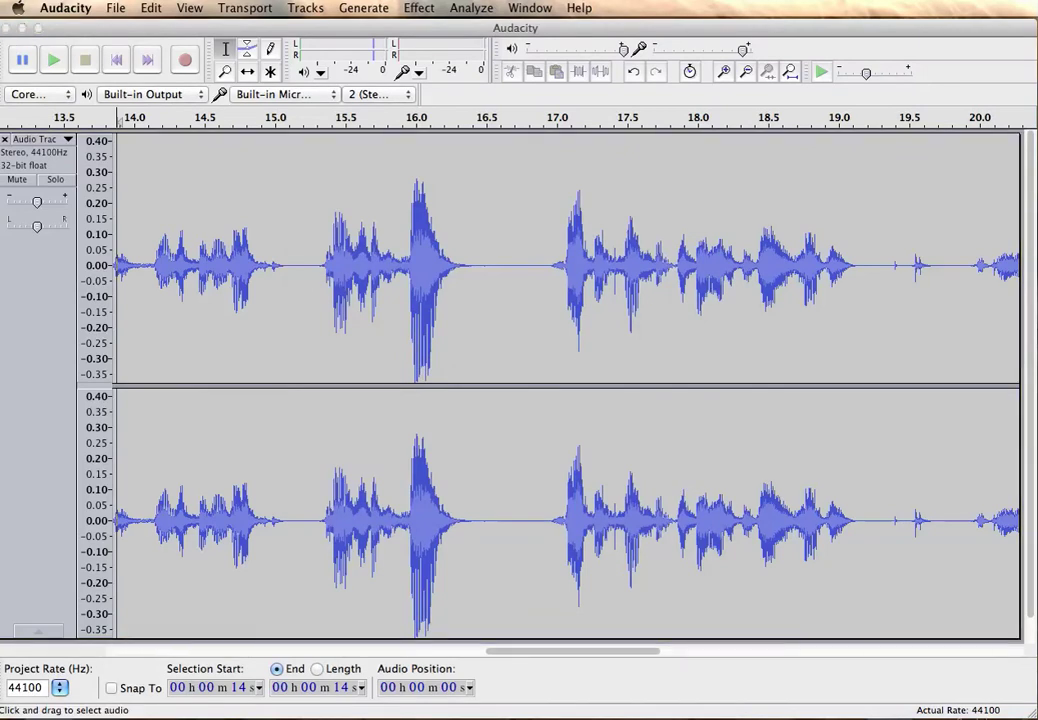
- Switch to The Levelator, process the exported 121712.aiff file with it, and close the program
{"action": "key", "text": "super+Tab"}
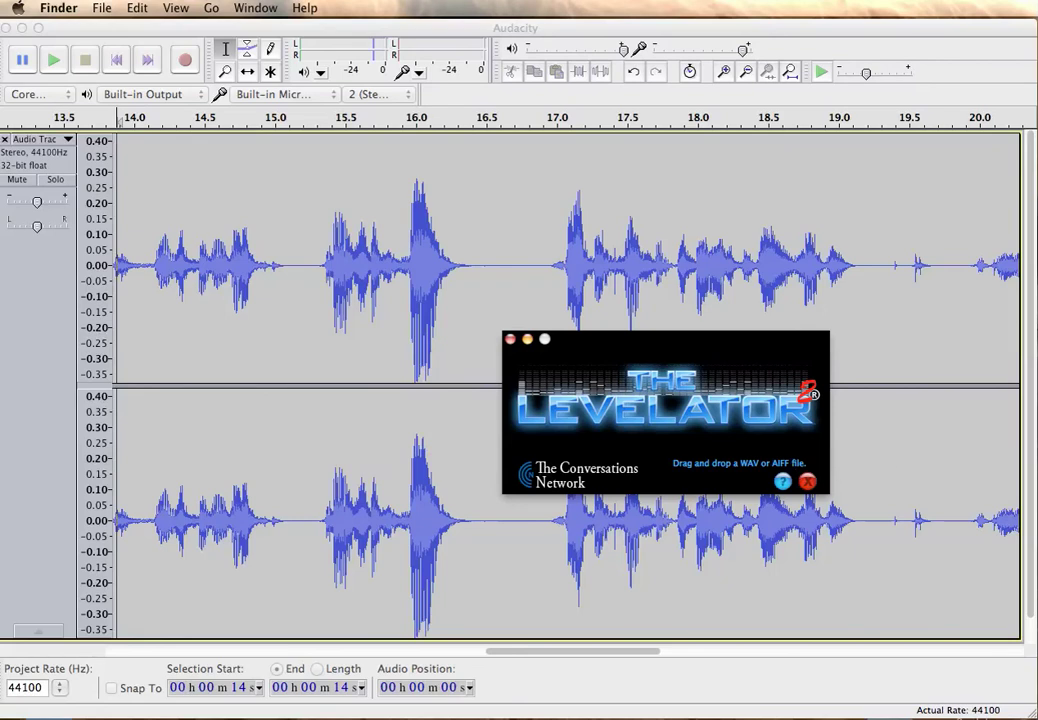
{"action": "left_click_drag", "start_coordinate": [1037, 432], "coordinate": [691, 423]}
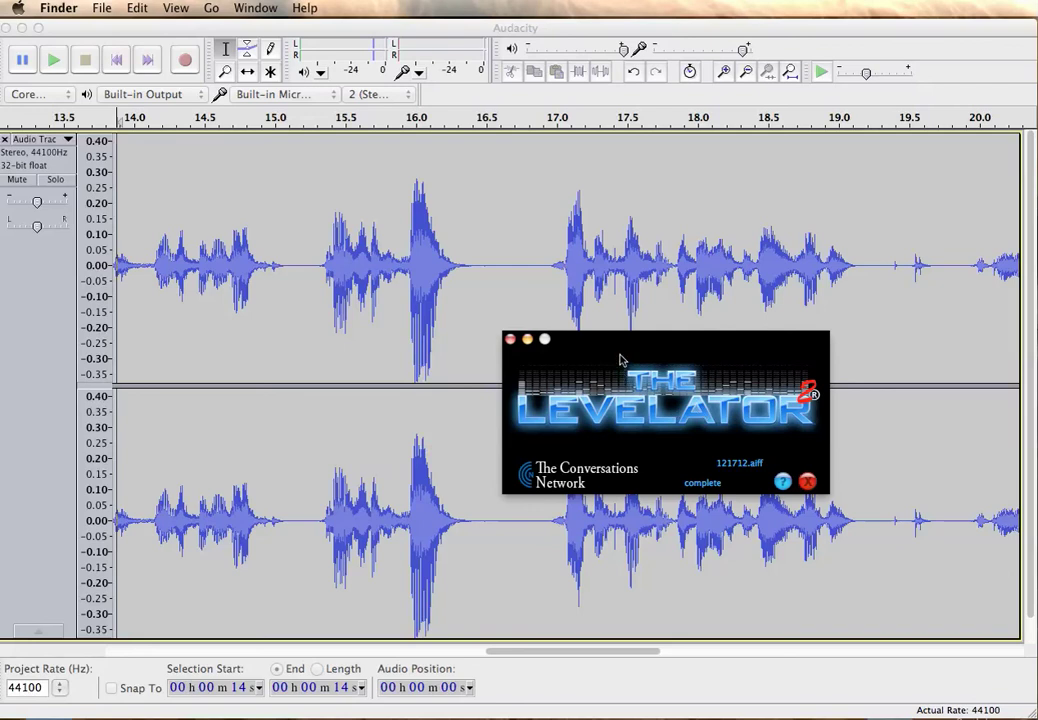
{"action": "left_click", "coordinate": [808, 482]}
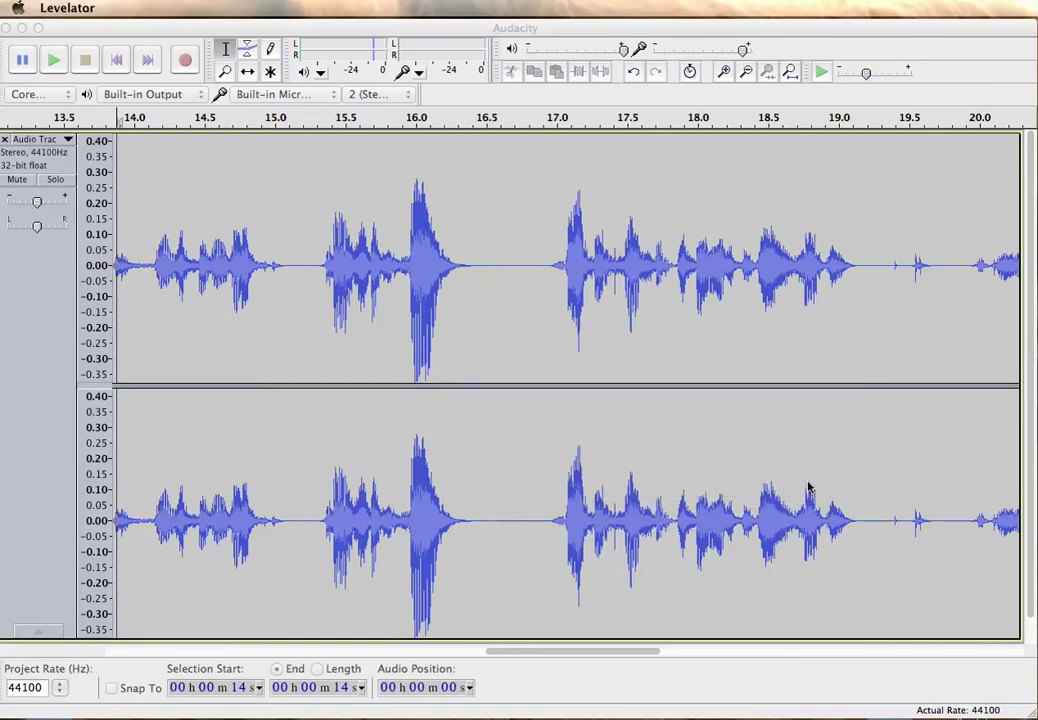
- Remove the old audio track in Audacity and import the levelled 121712.output file, making a copy of it before editing
{"action": "left_click", "coordinate": [4, 143]}
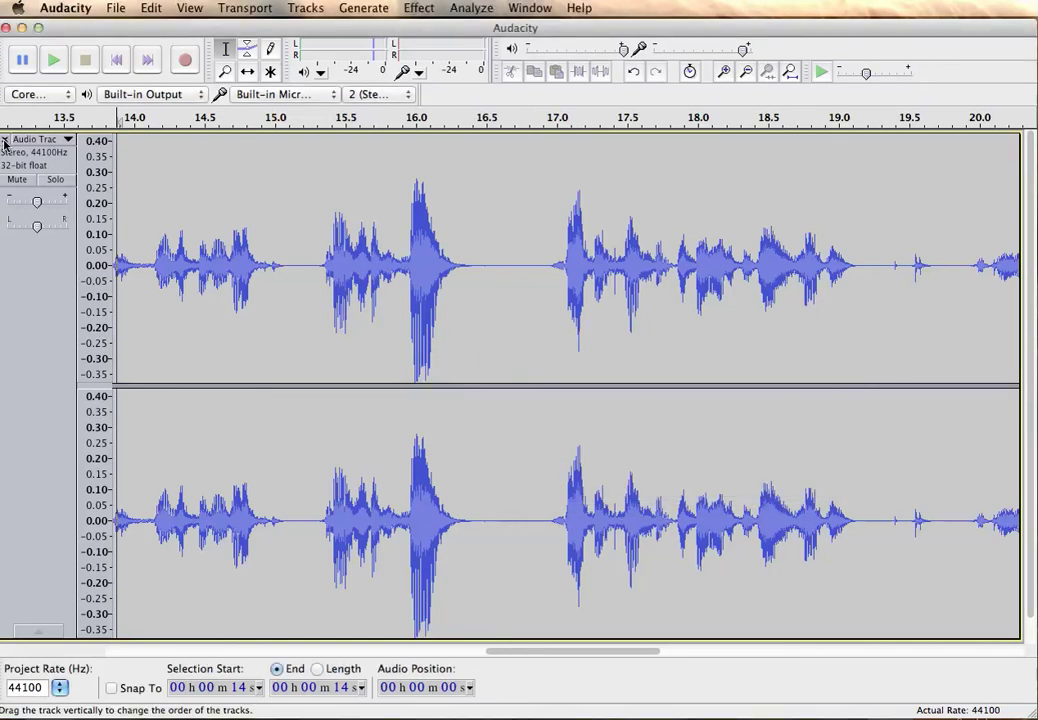
{"action": "left_click", "coordinate": [4, 141]}
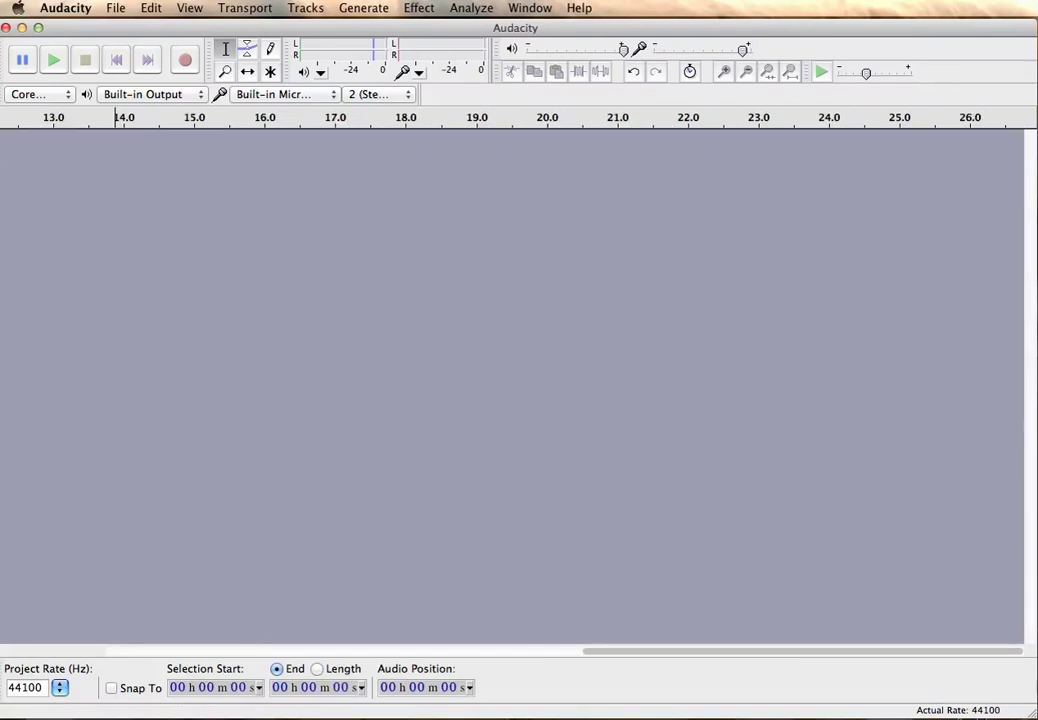
{"action": "left_click_drag", "start_coordinate": [1037, 408], "coordinate": [564, 395]}
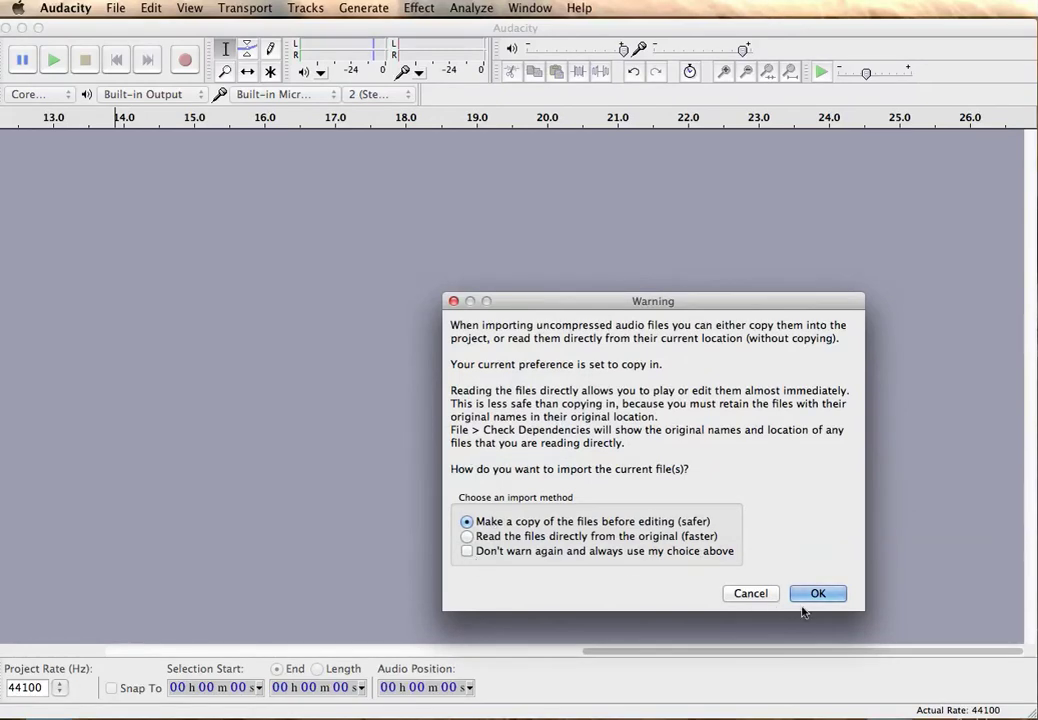
{"action": "left_click", "coordinate": [817, 594]}
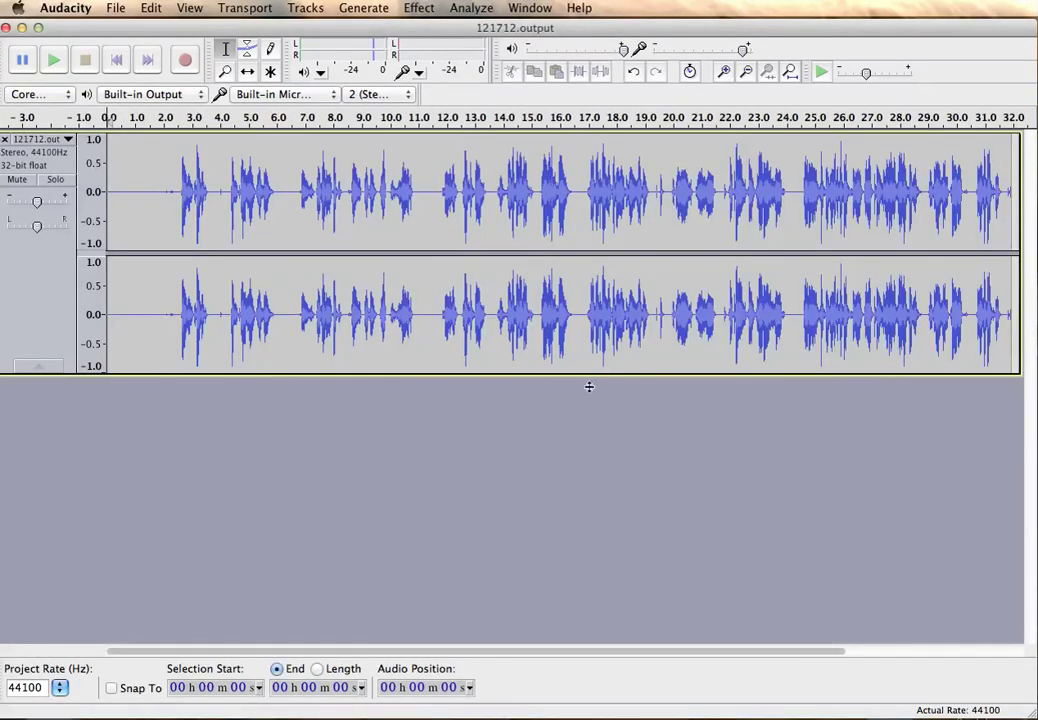
- Enlarge the height of the imported track and play the levelled recording back from about 2.3 seconds
{"action": "left_click_drag", "start_coordinate": [614, 375], "coordinate": [559, 634]}
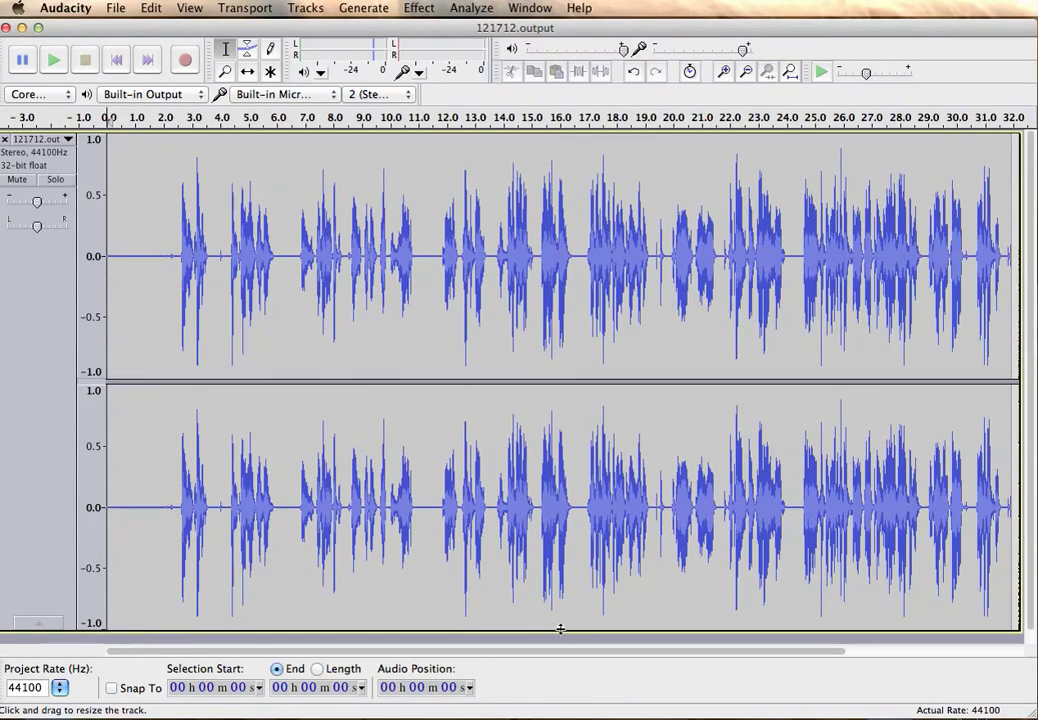
{"action": "left_click", "coordinate": [172, 371]}
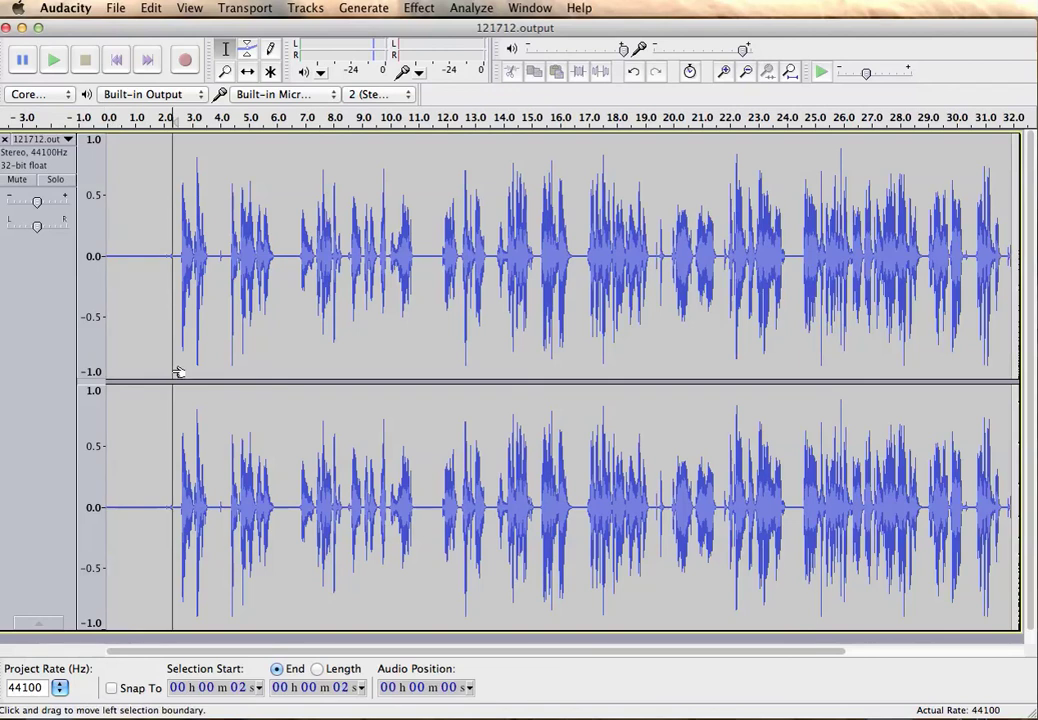
{"action": "key", "text": "space"}
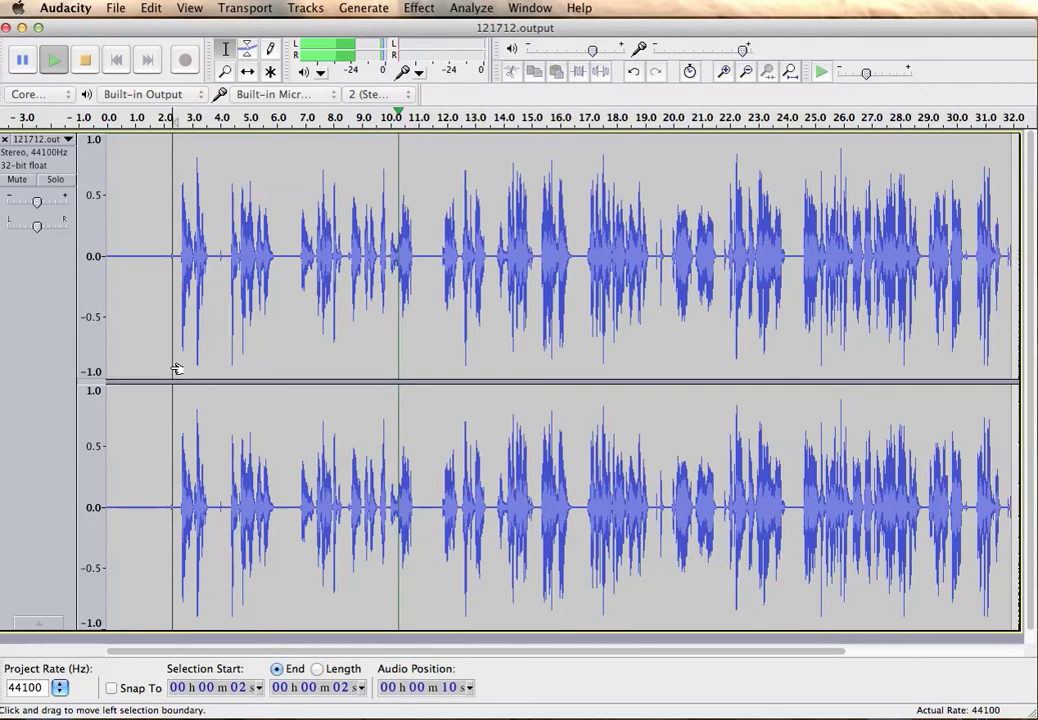
{"action": "key", "text": "space"}
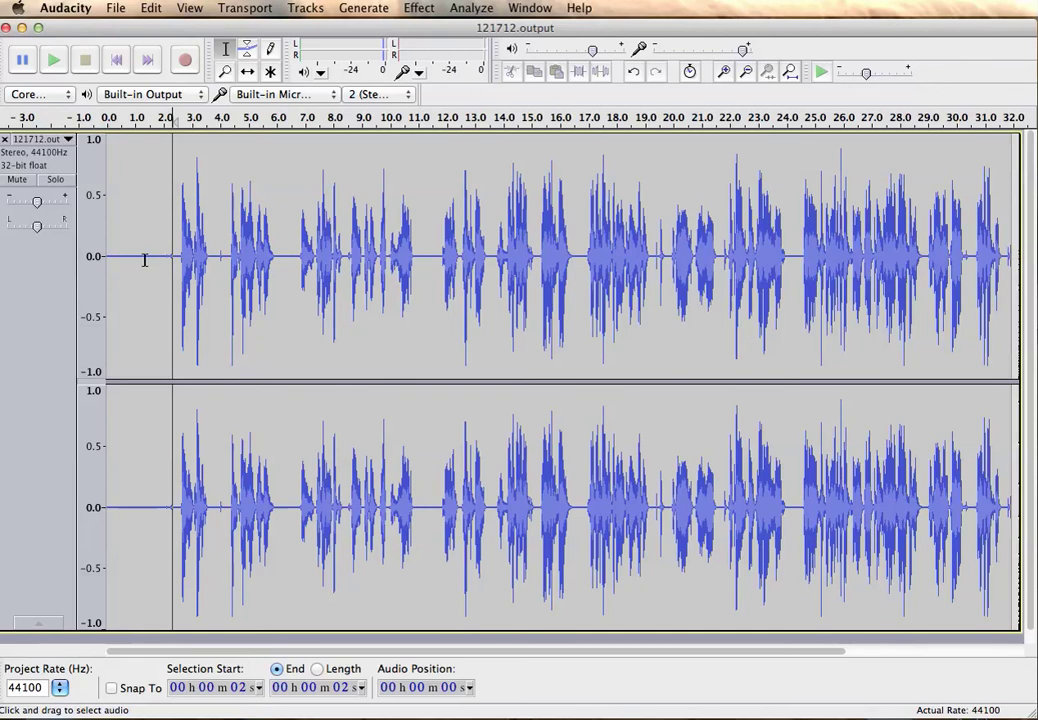
- Export the levelled recording to the Desktop as an MP3 file named 121712, leaving the metadata blank
{"action": "left_click", "coordinate": [116, 9]}
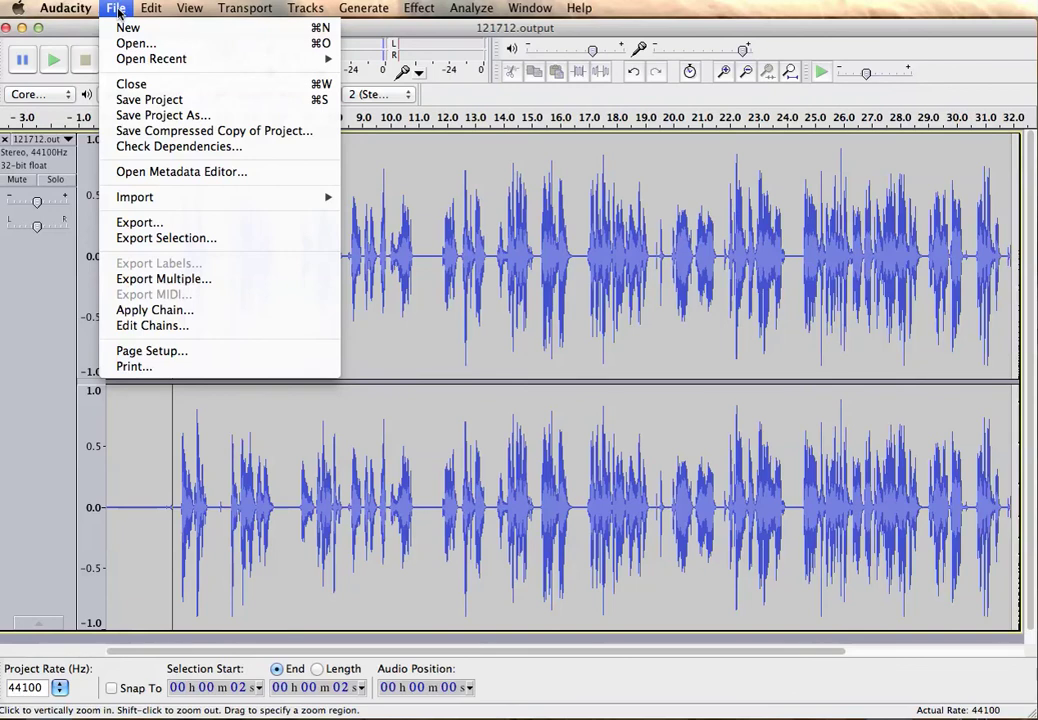
{"action": "left_click", "coordinate": [130, 224]}
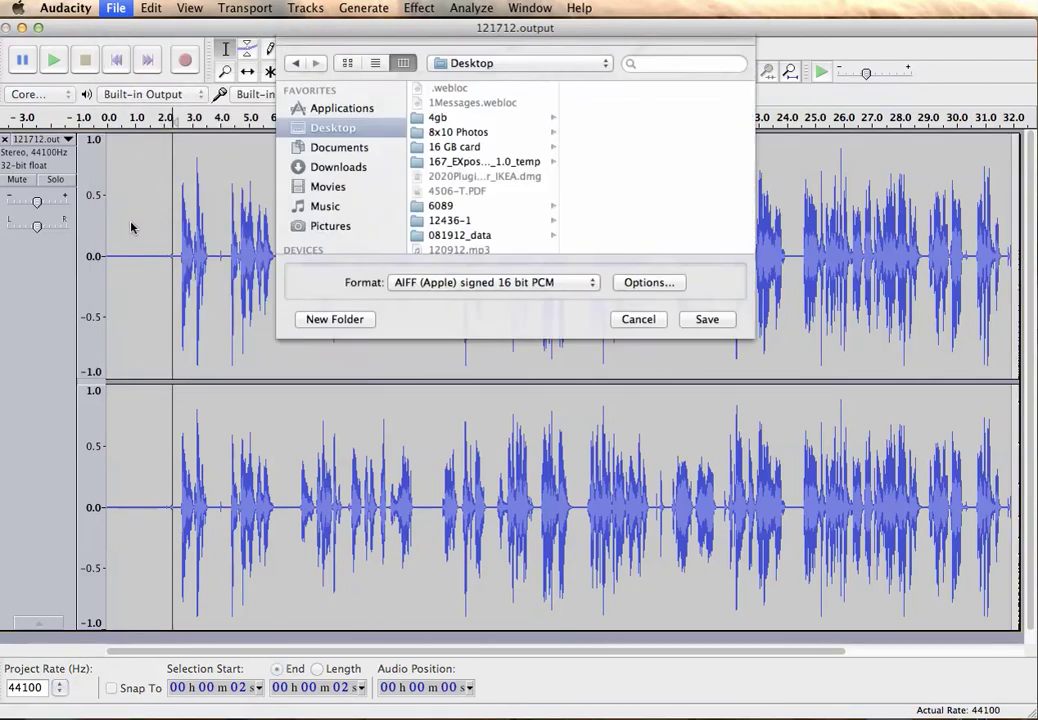
{"action": "left_click", "coordinate": [499, 323]}
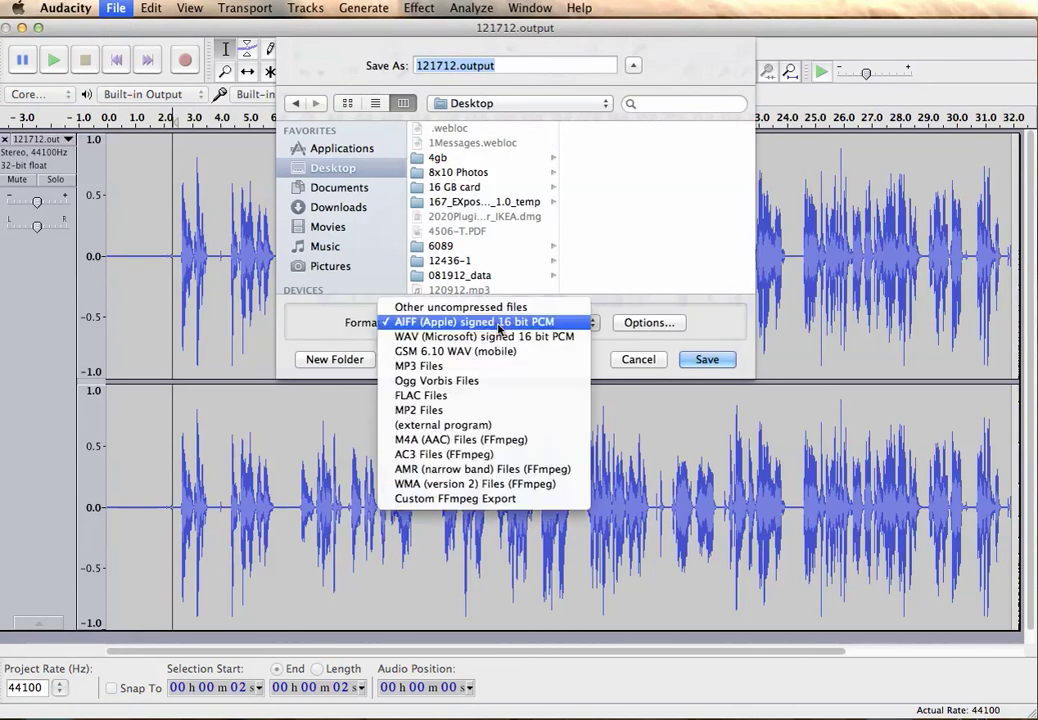
{"action": "left_click", "coordinate": [454, 369]}
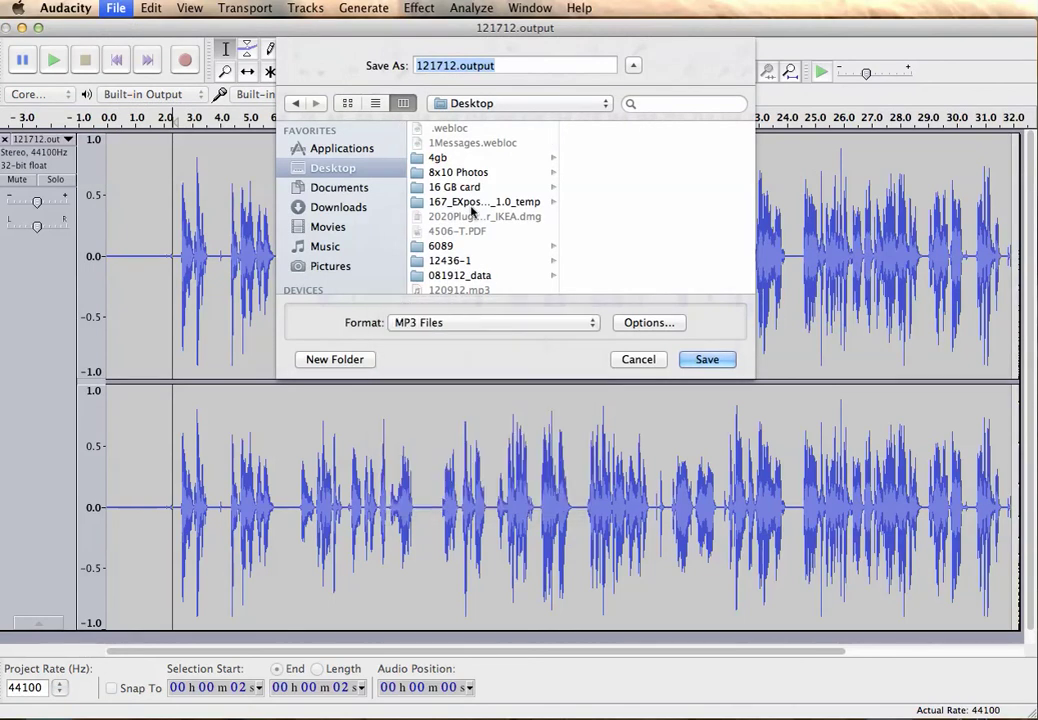
{"action": "left_click_drag", "start_coordinate": [456, 65], "coordinate": [527, 65]}
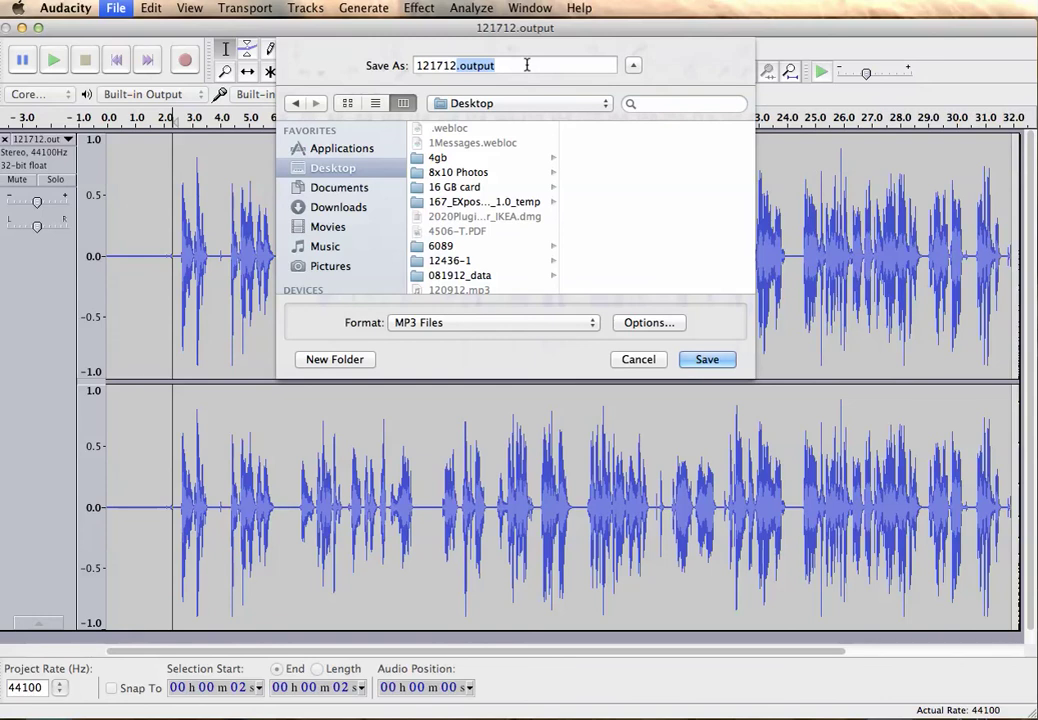
{"action": "key", "text": "BackSpace"}
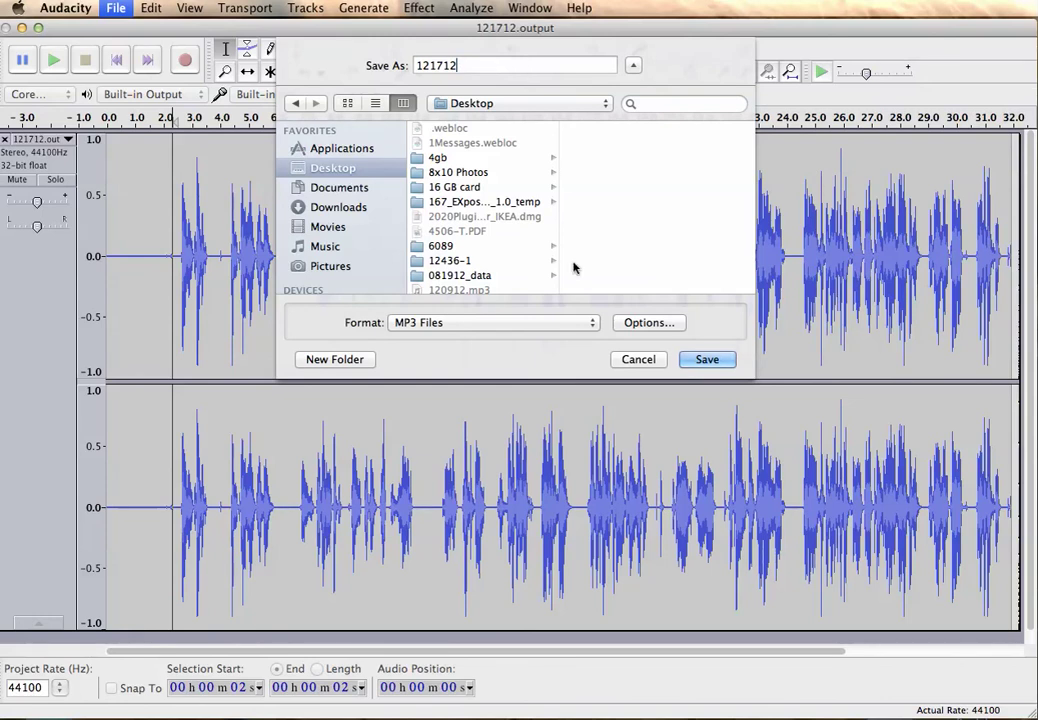
{"action": "left_click", "coordinate": [719, 360]}
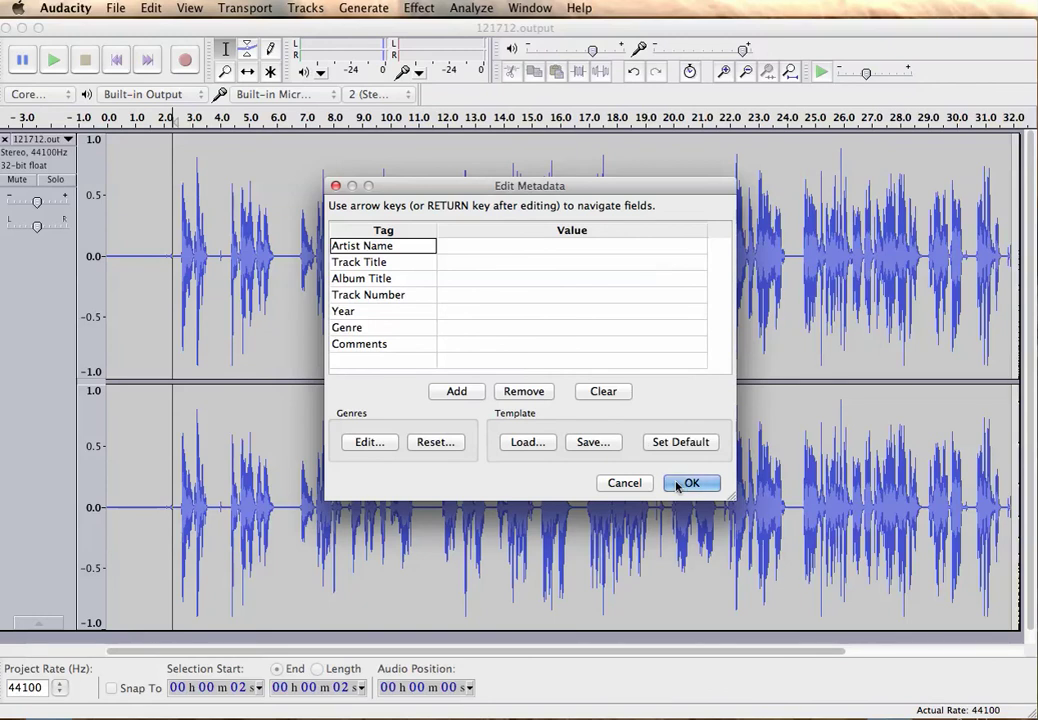
{"action": "left_click", "coordinate": [688, 483]}
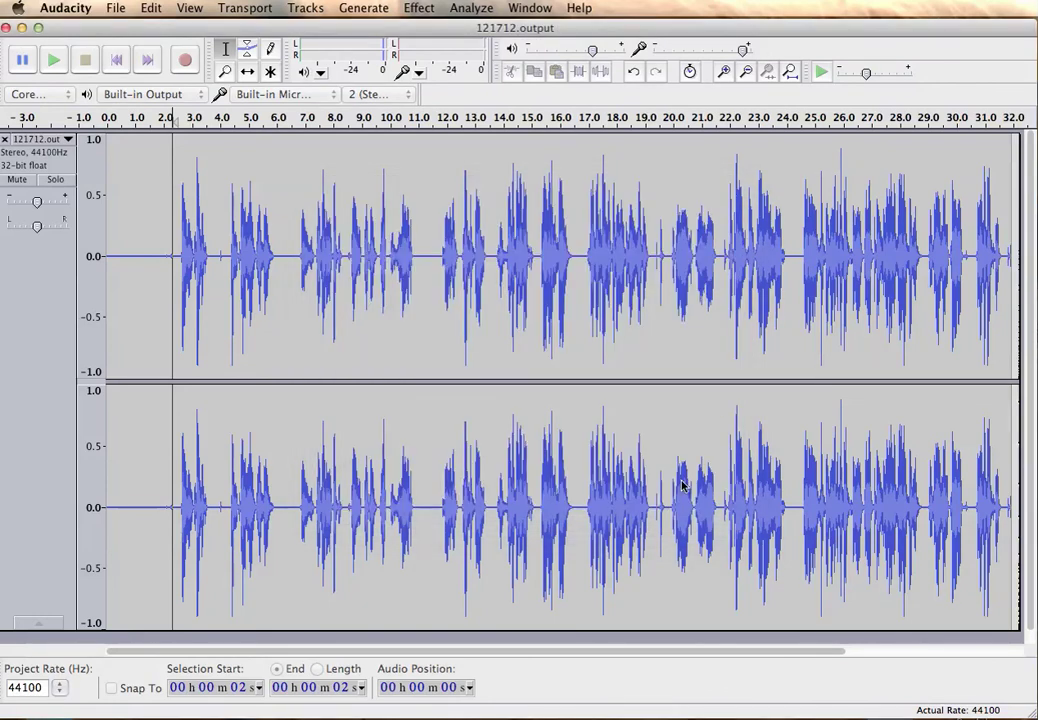